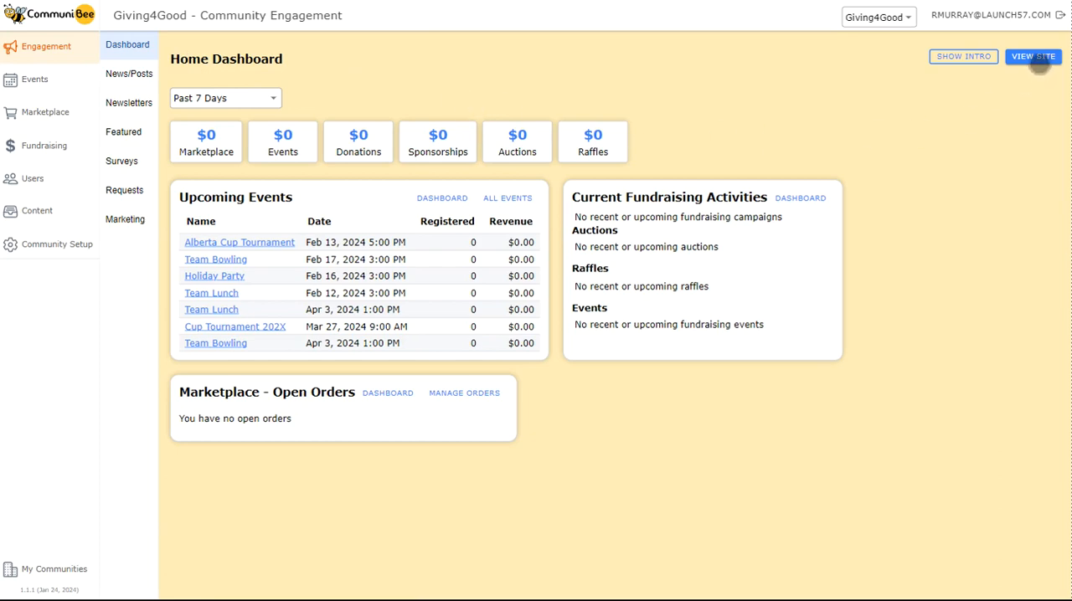
View the community's public site and open Post 3 for editing from its News page.
left_click(1036, 59)
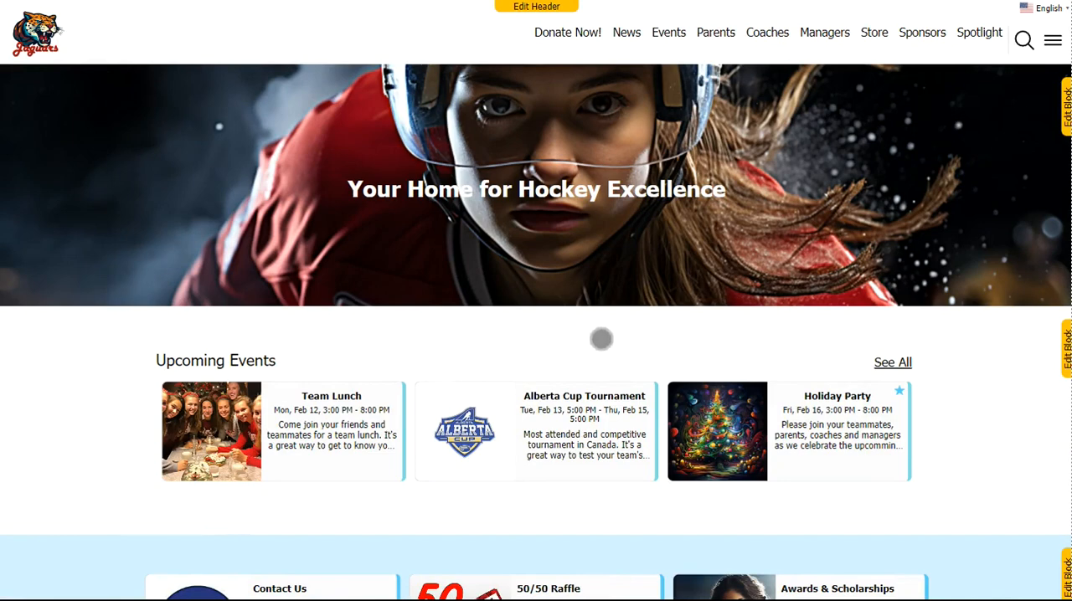
left_click(627, 33)
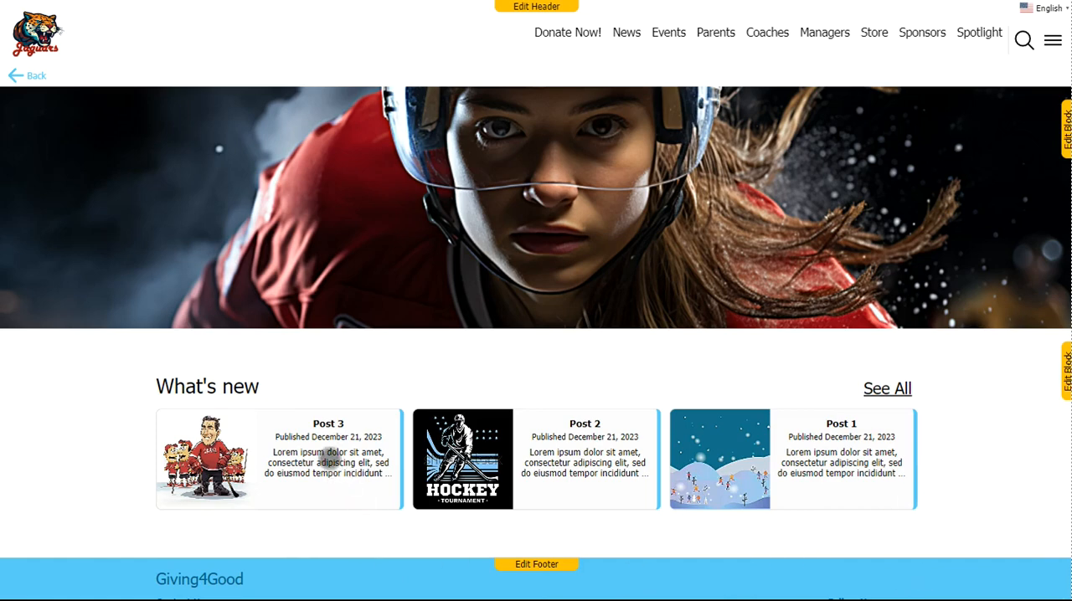
left_click(331, 460)
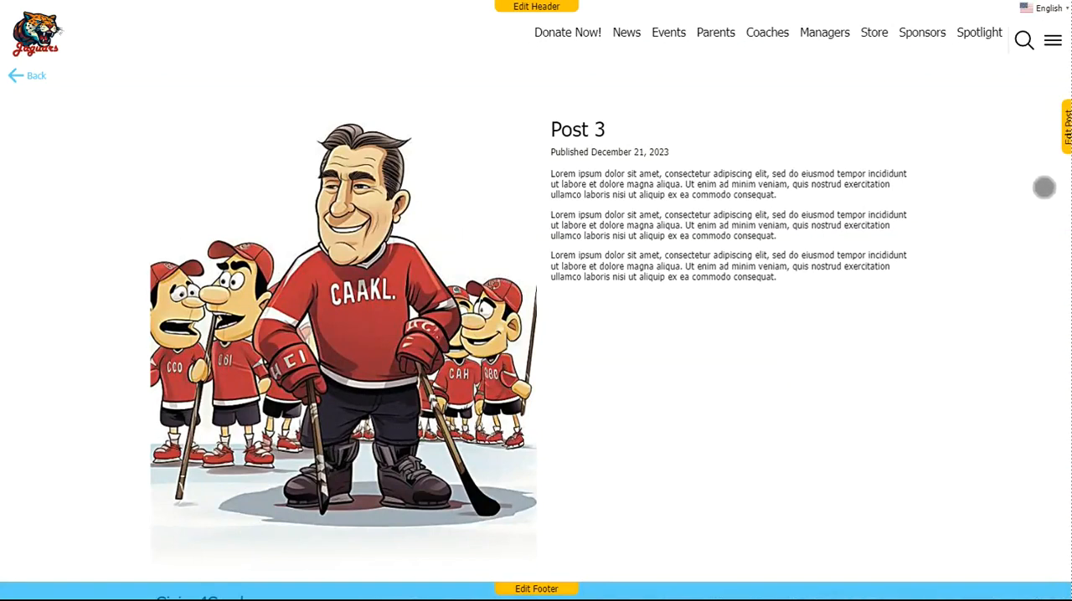
left_click(1065, 134)
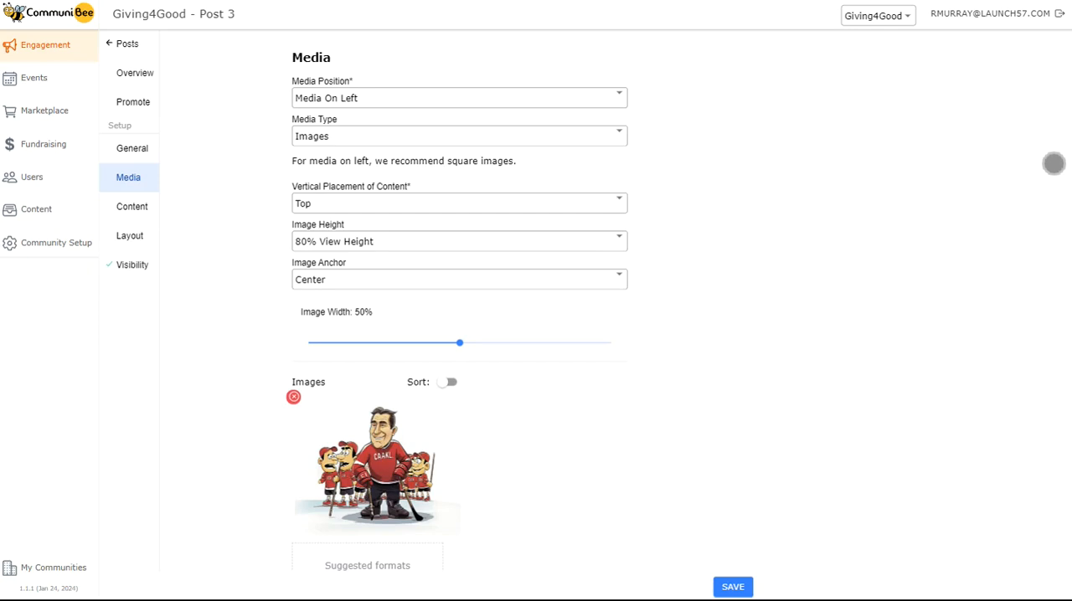
Return to the Engagement area and open the media settings of Post 3 from the news/posts list.
left_click(46, 50)
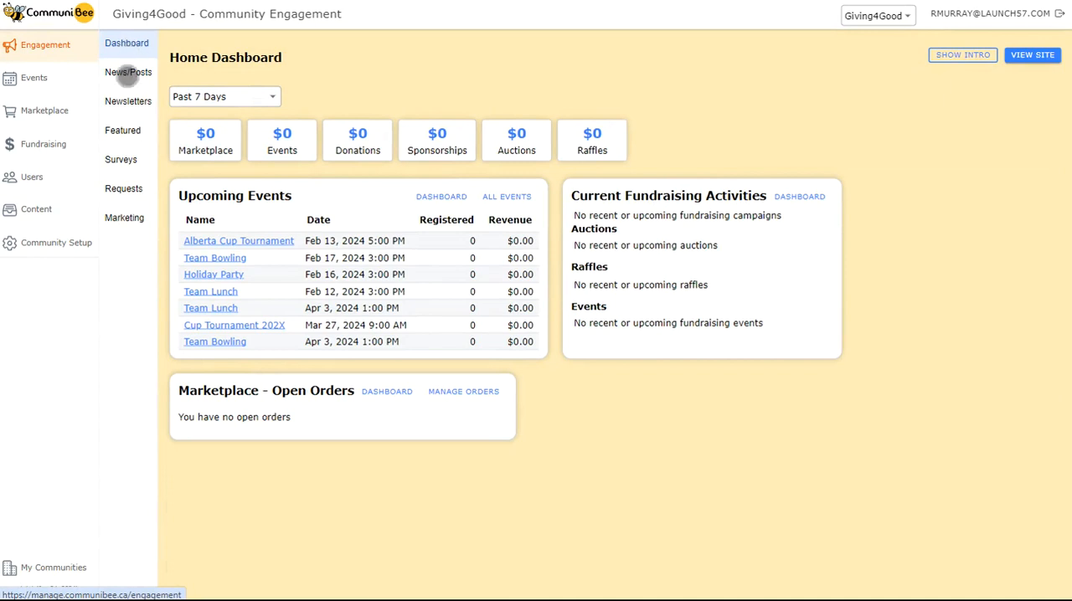
left_click(128, 74)
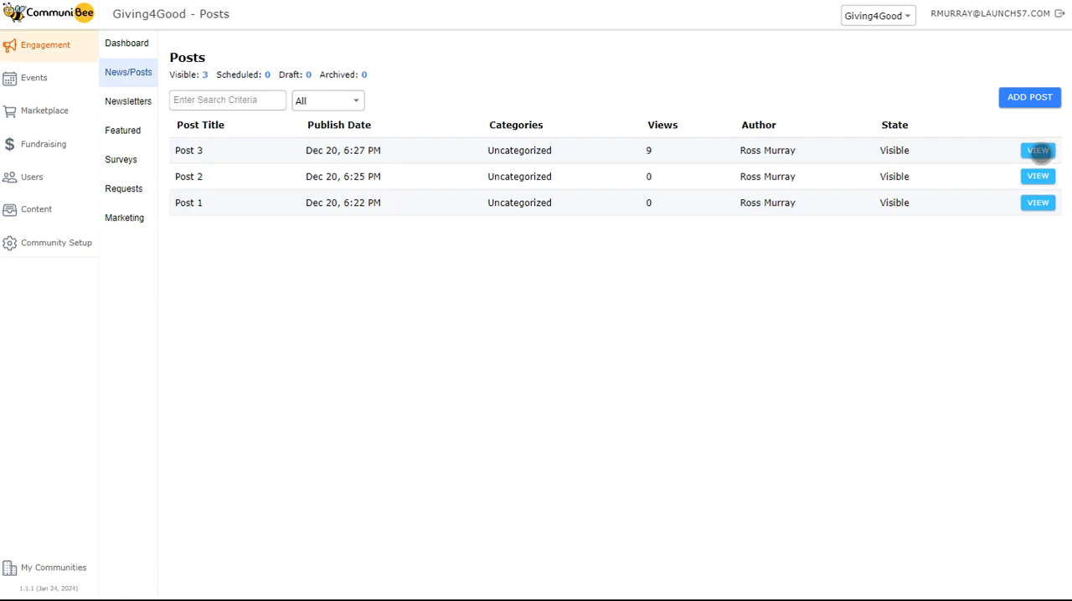
left_click(1038, 150)
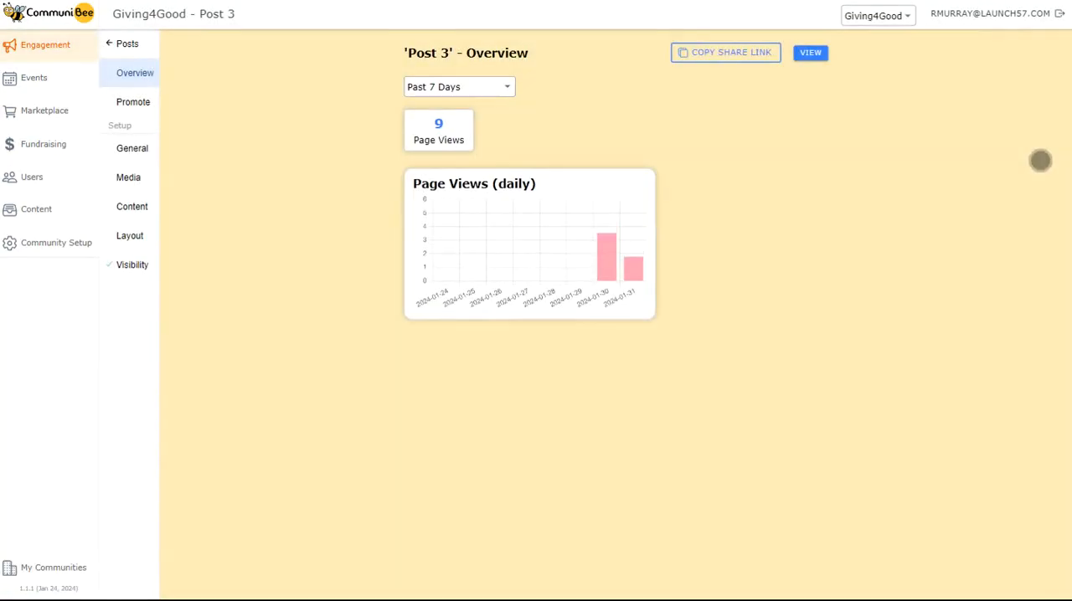
left_click(139, 176)
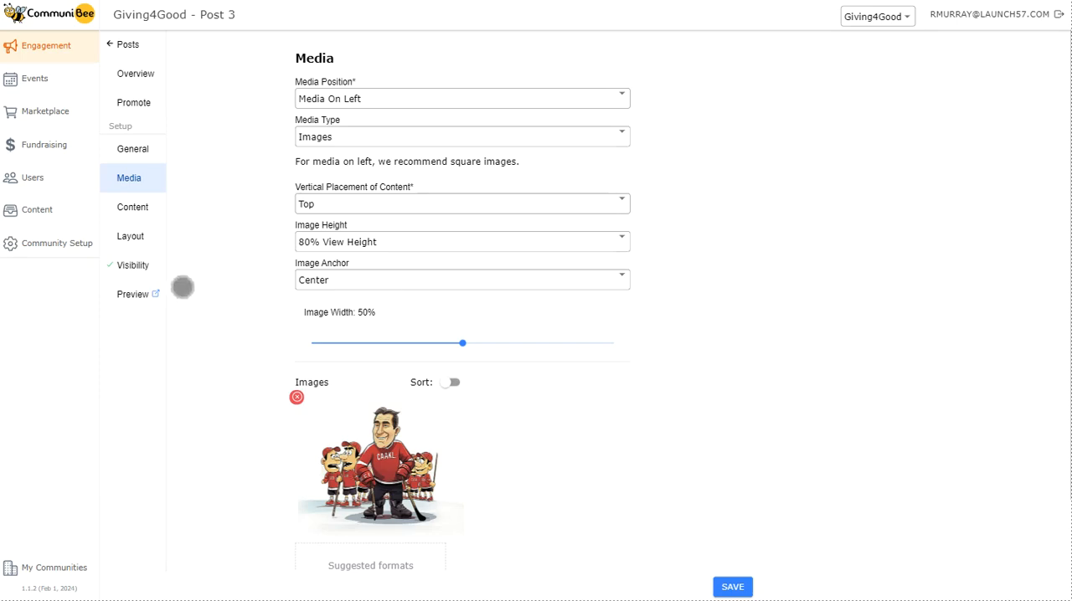
Set the visibility status of Post 3 to Draft and save it.
left_click(132, 265)
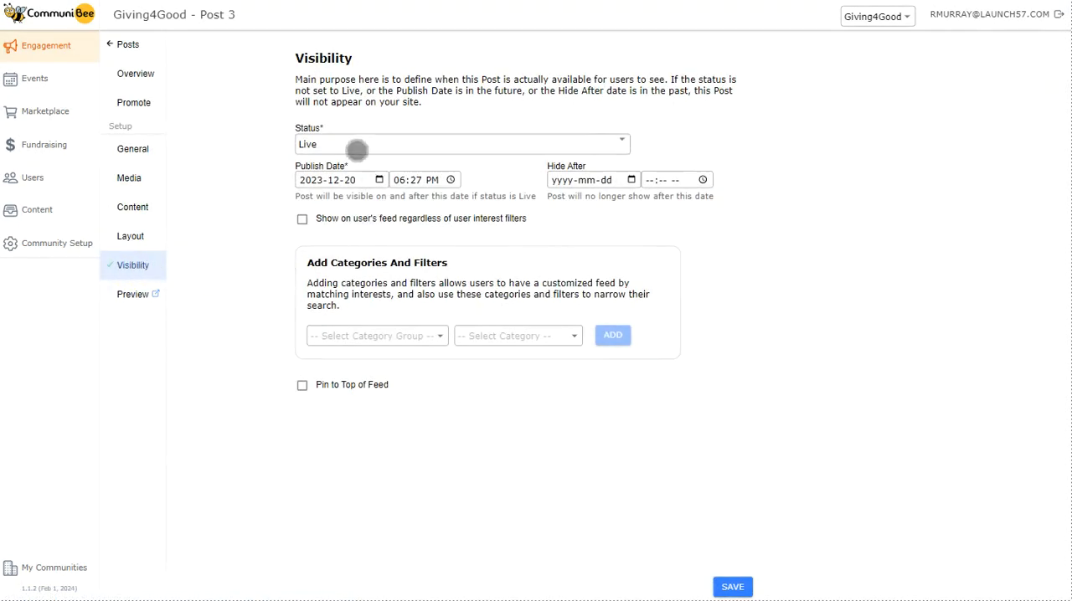
left_click(352, 145)
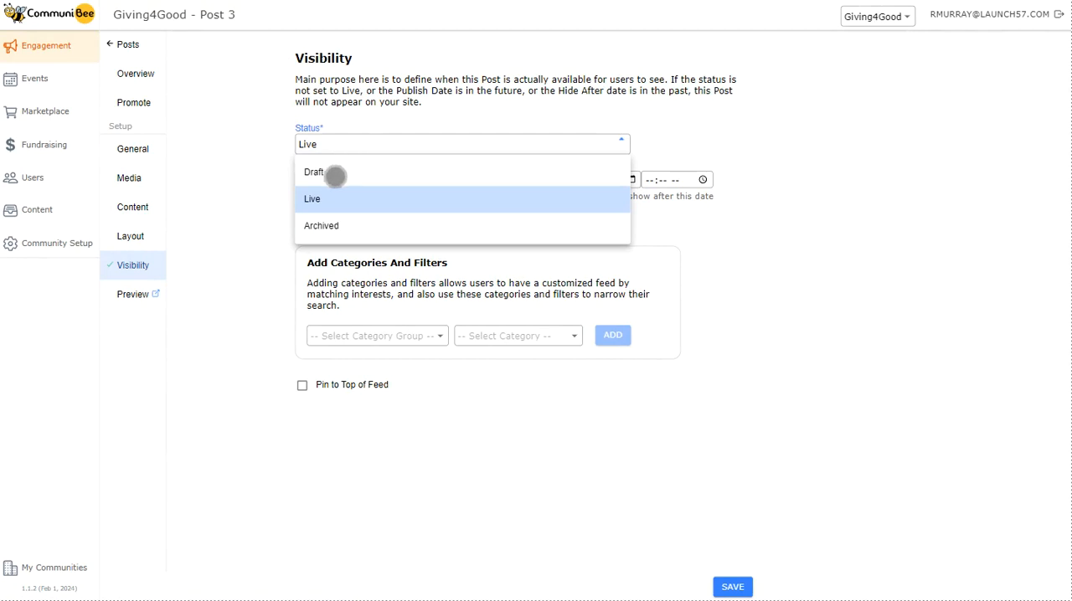
left_click(336, 174)
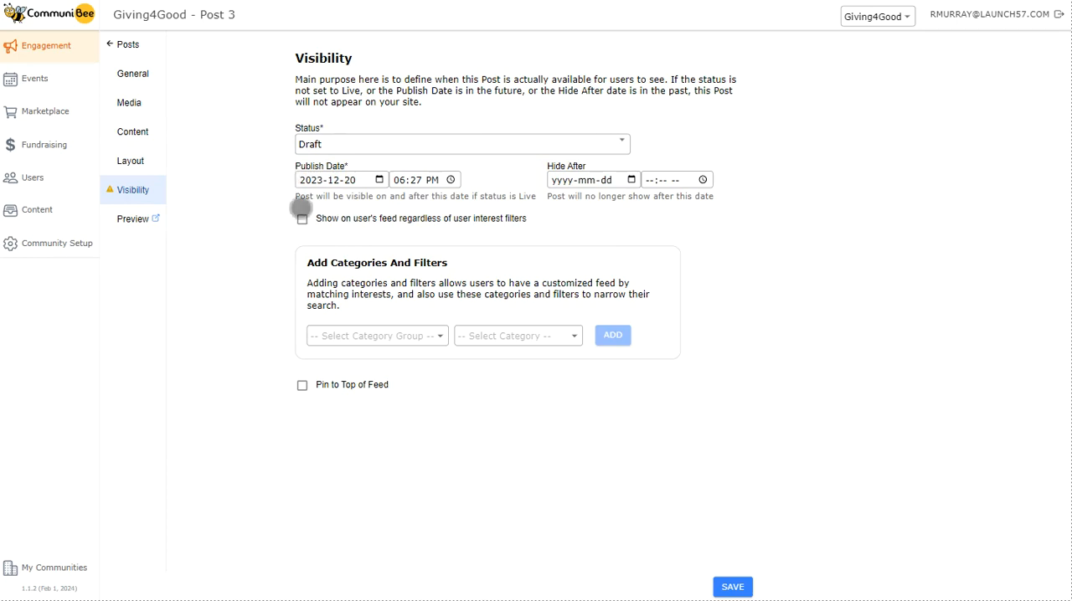
left_click(733, 587)
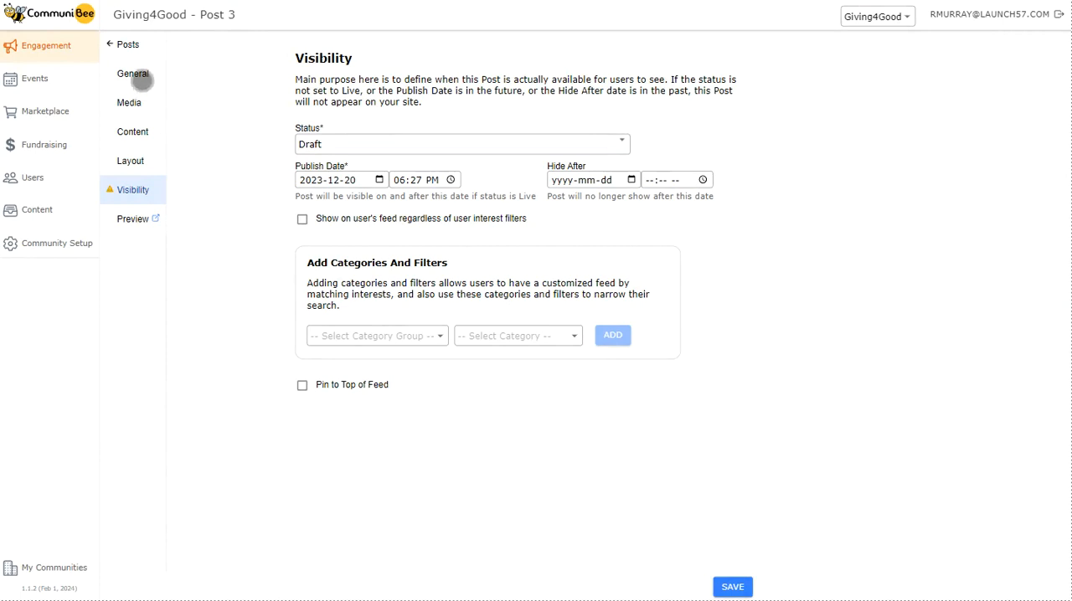
Try the feature-card-only option with its link to open in the general settings of Post 3, and switch the option back off.
left_click(138, 77)
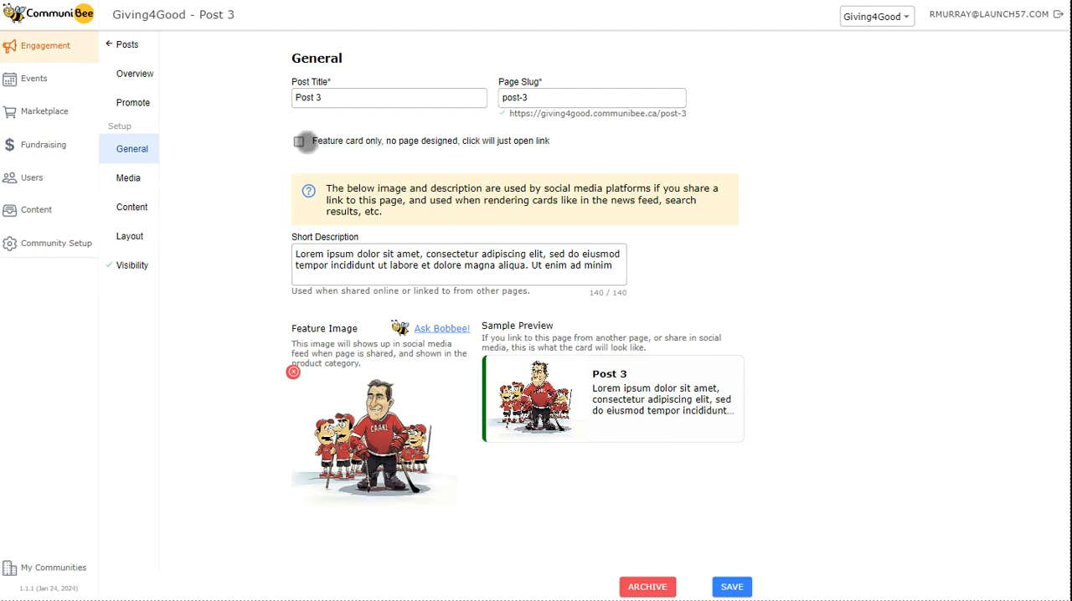
left_click(299, 140)
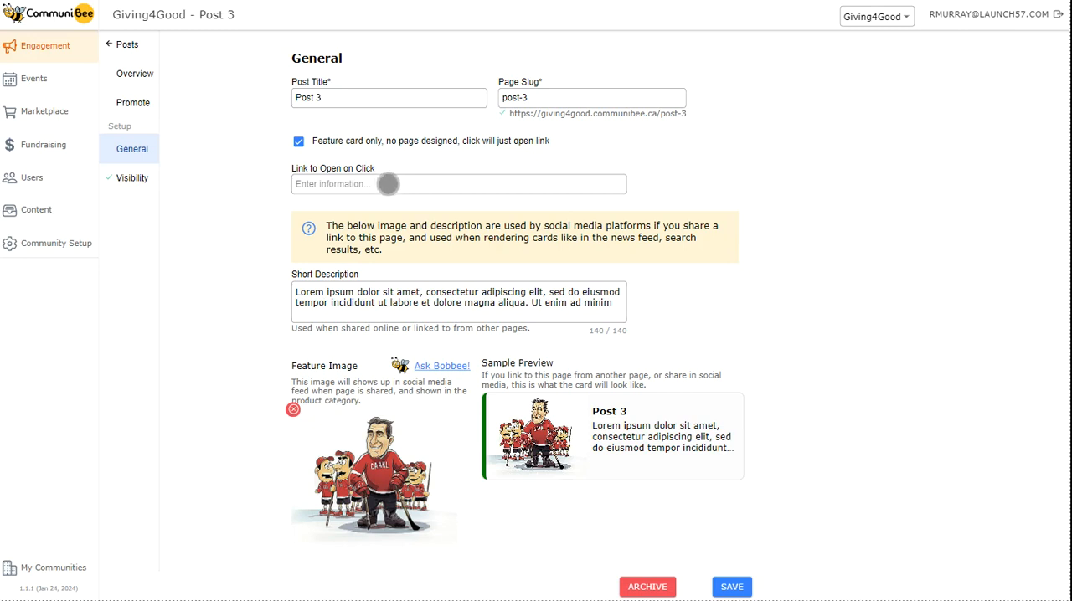
left_click(360, 184)
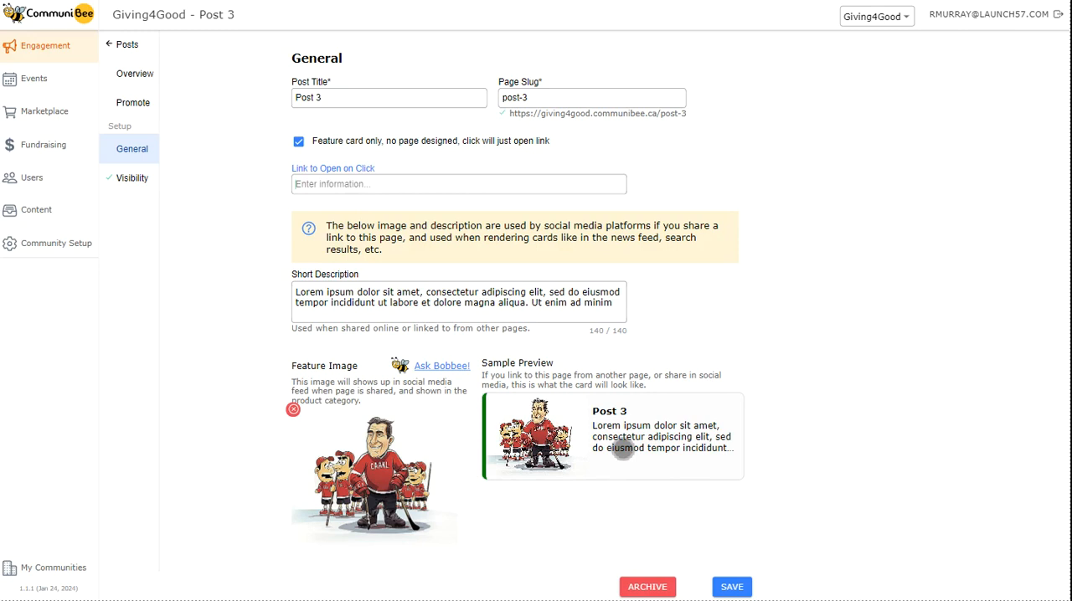
left_click(299, 141)
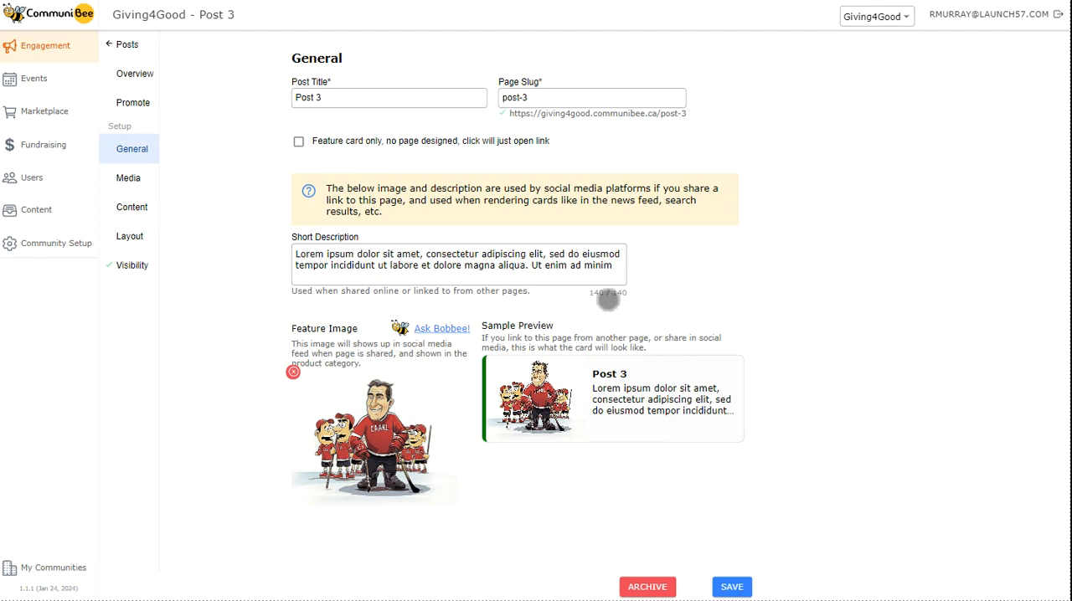
Replace the post's feature image with one generated by Bobbee from "green tree with red apples" and save the general settings.
left_click(610, 283)
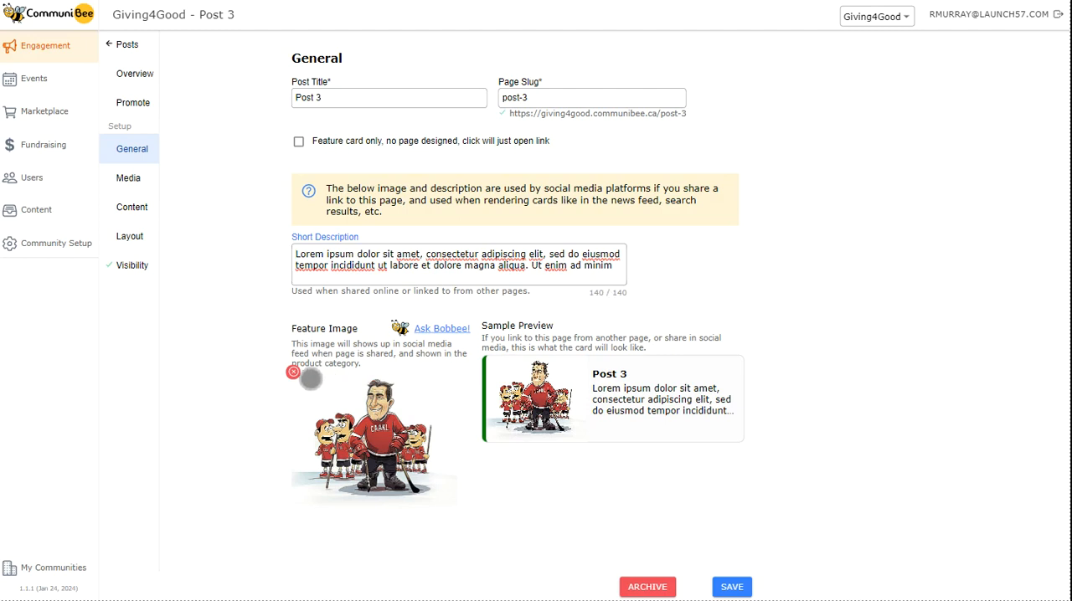
left_click(293, 372)
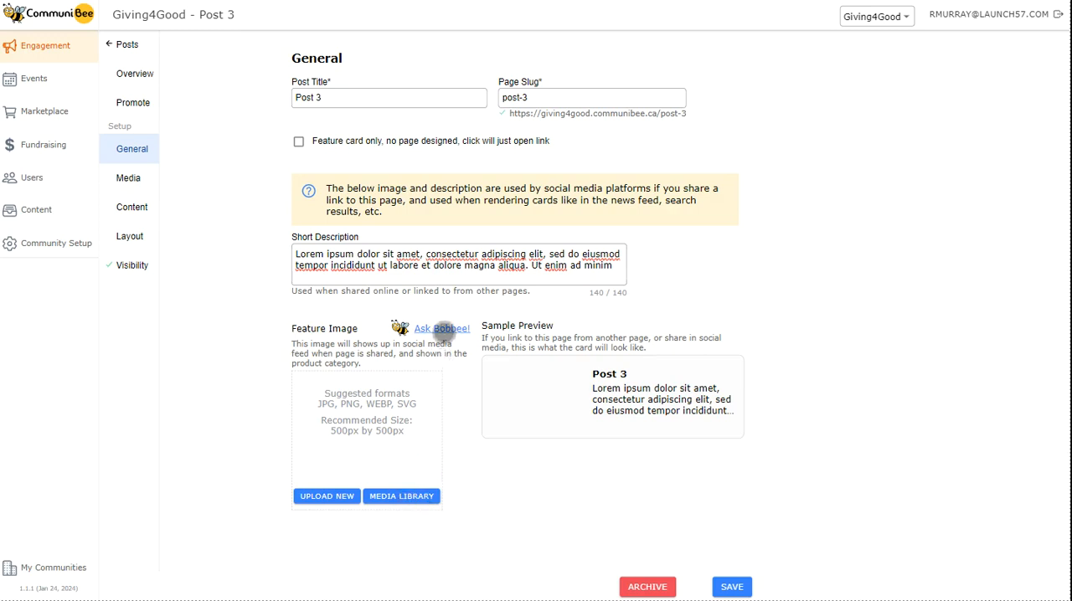
left_click(441, 328)
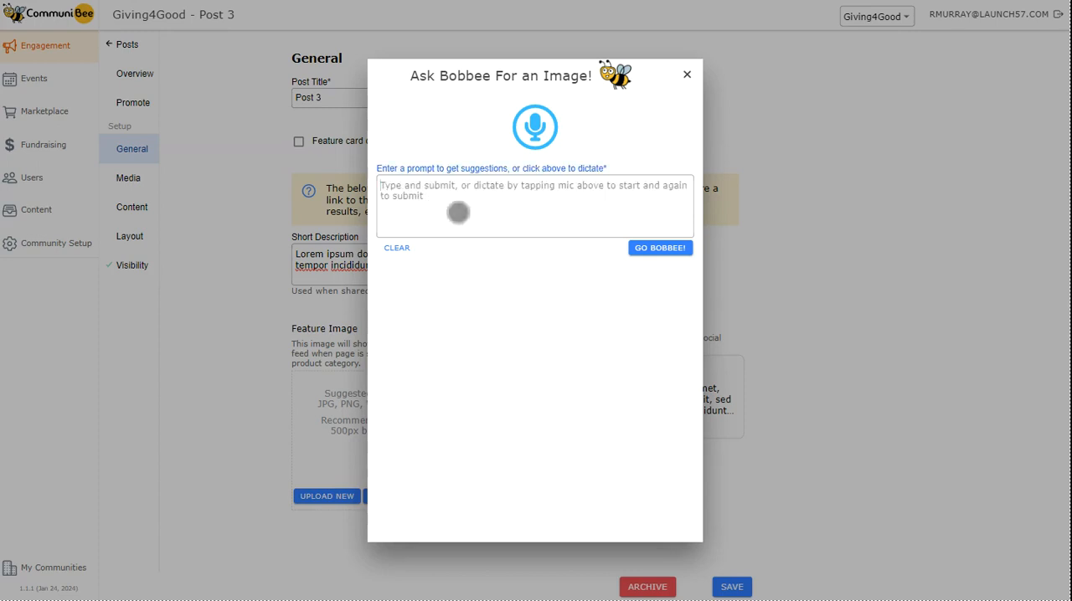
type("green tree with red apples")
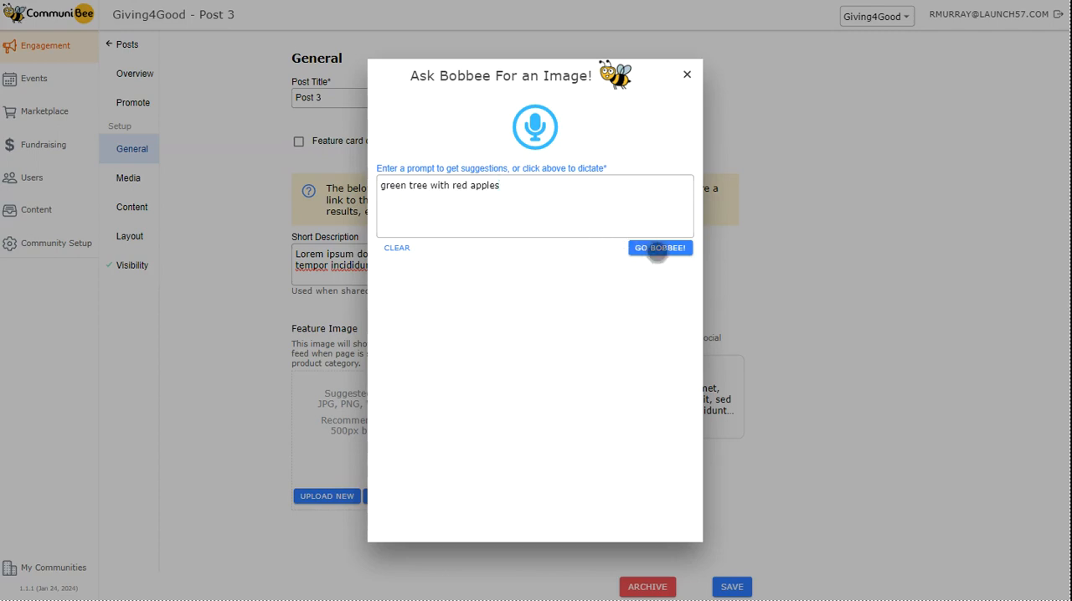
left_click(657, 250)
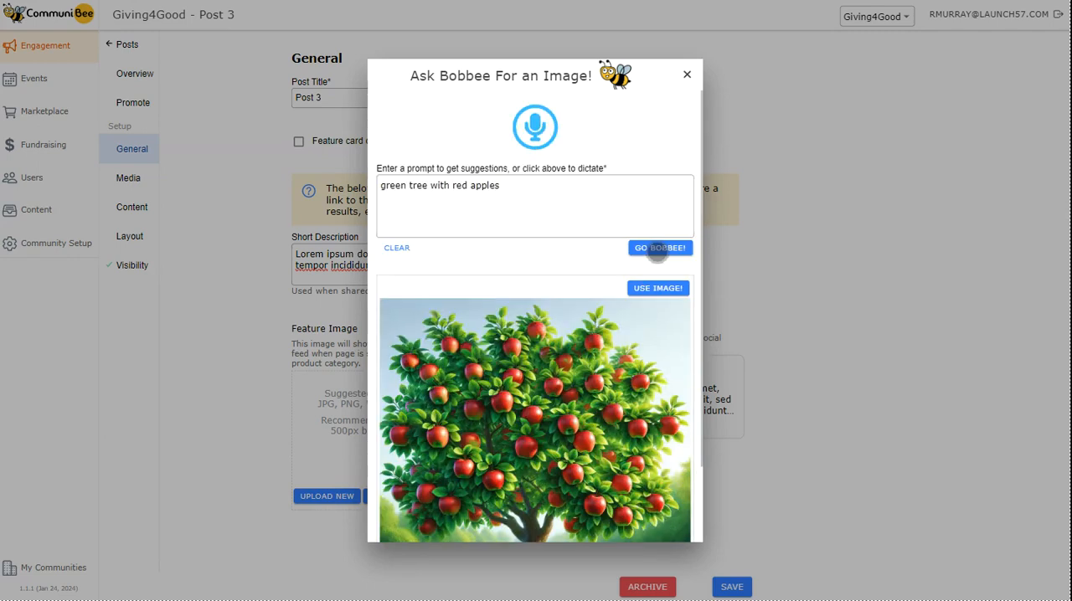
scroll(652, 258, "down", 1)
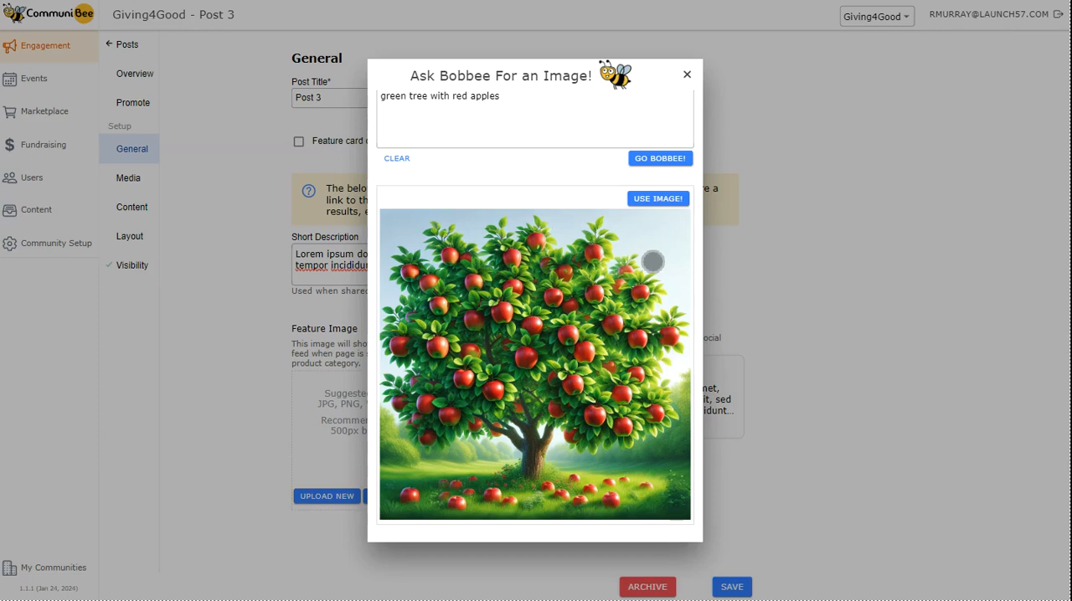
left_click(659, 198)
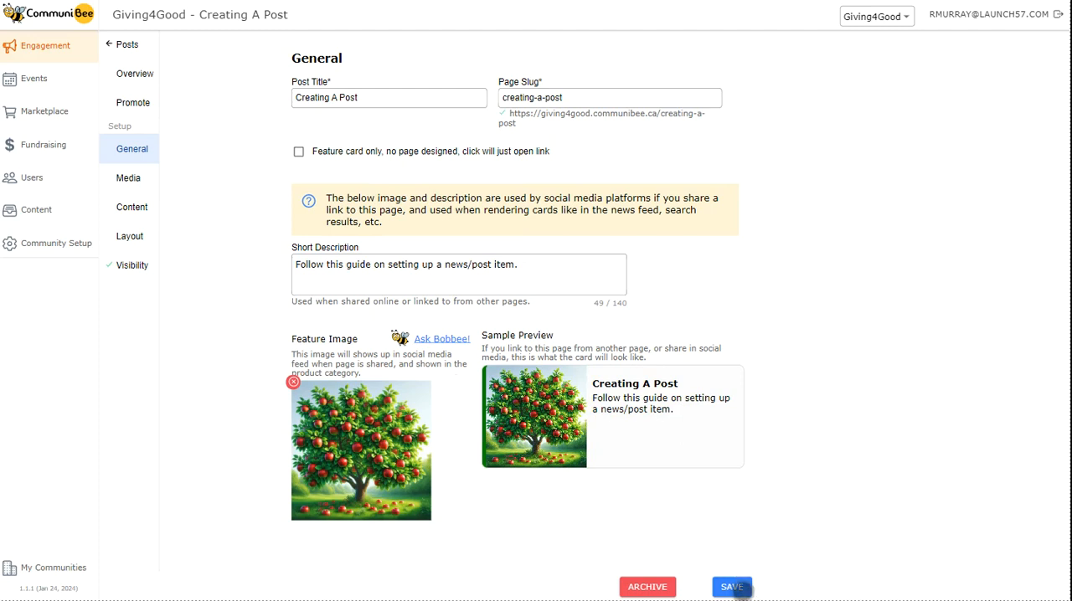
left_click(732, 587)
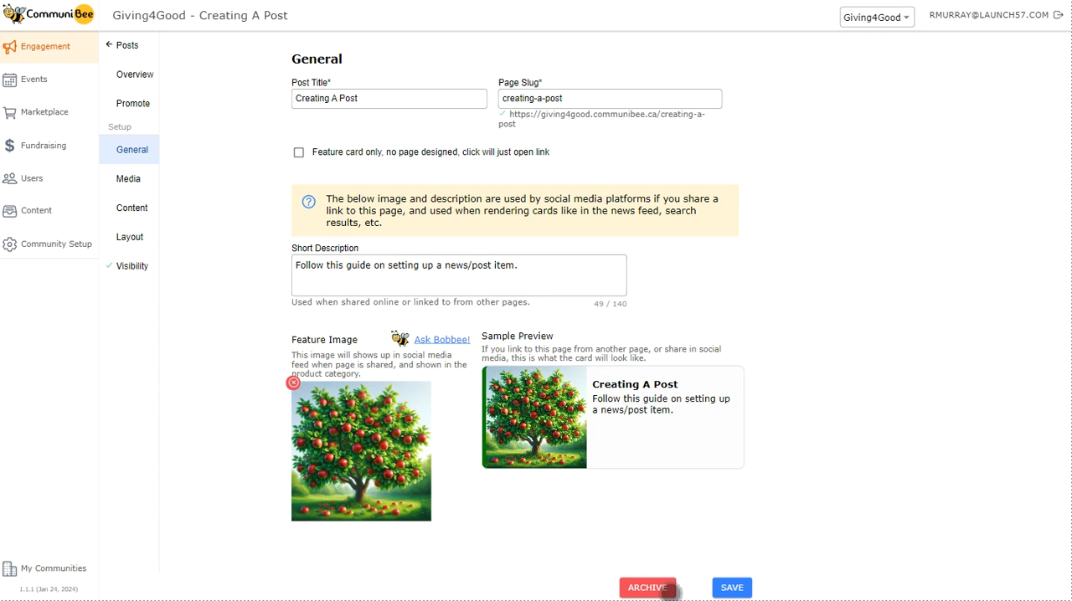
Open the post's media settings and review the available media position options.
left_click(134, 179)
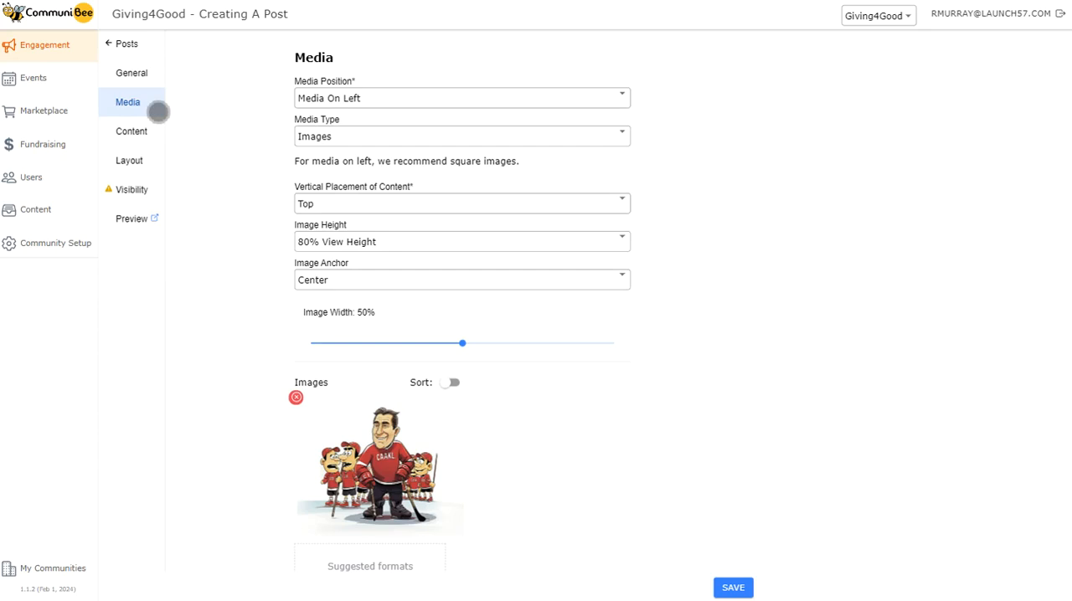
left_click(395, 103)
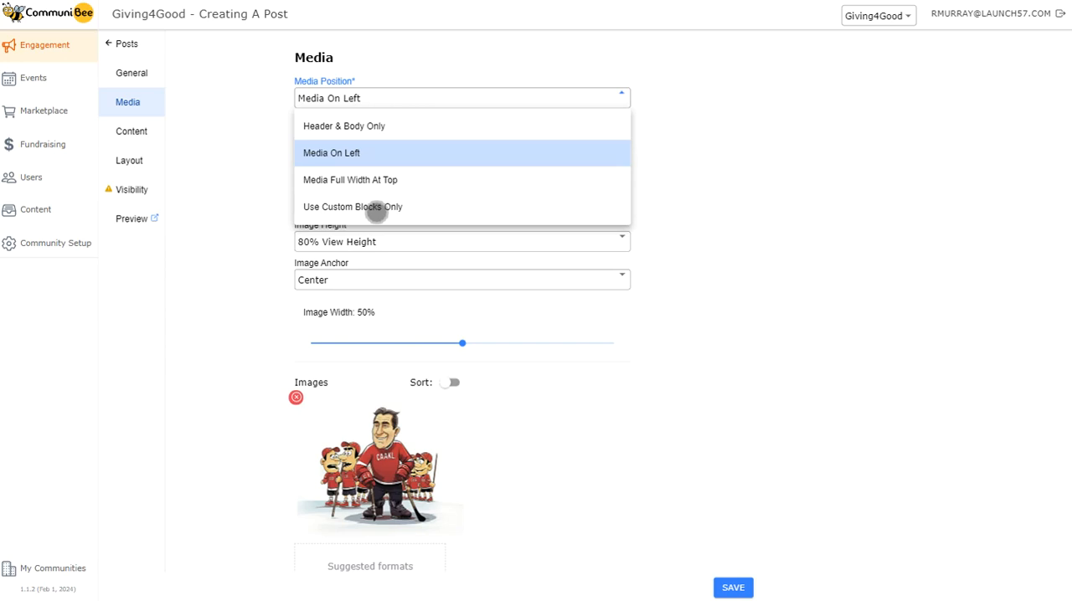
left_click(408, 93)
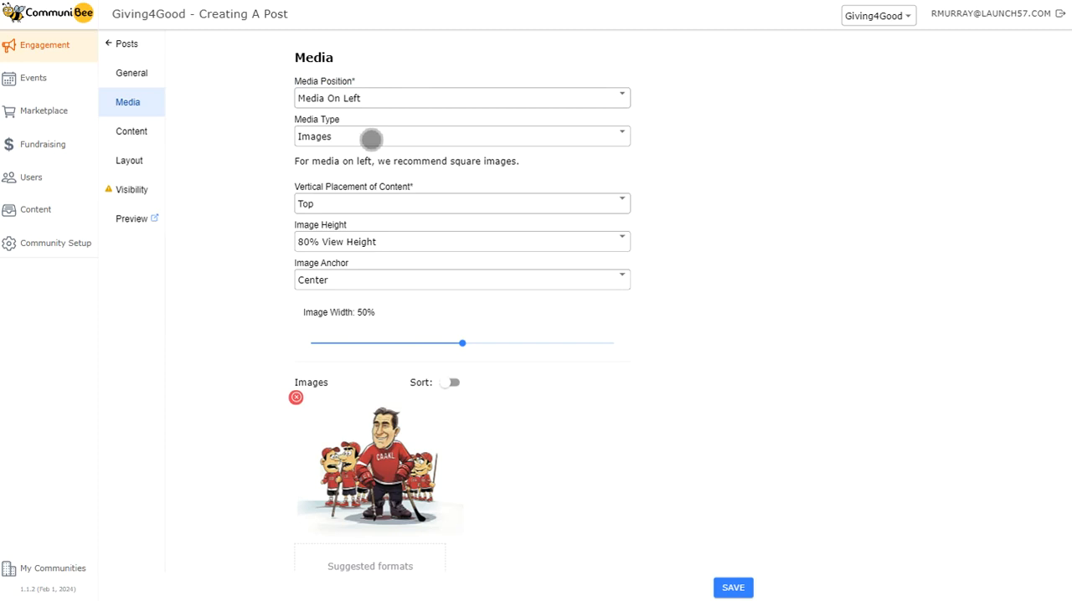
left_click(374, 101)
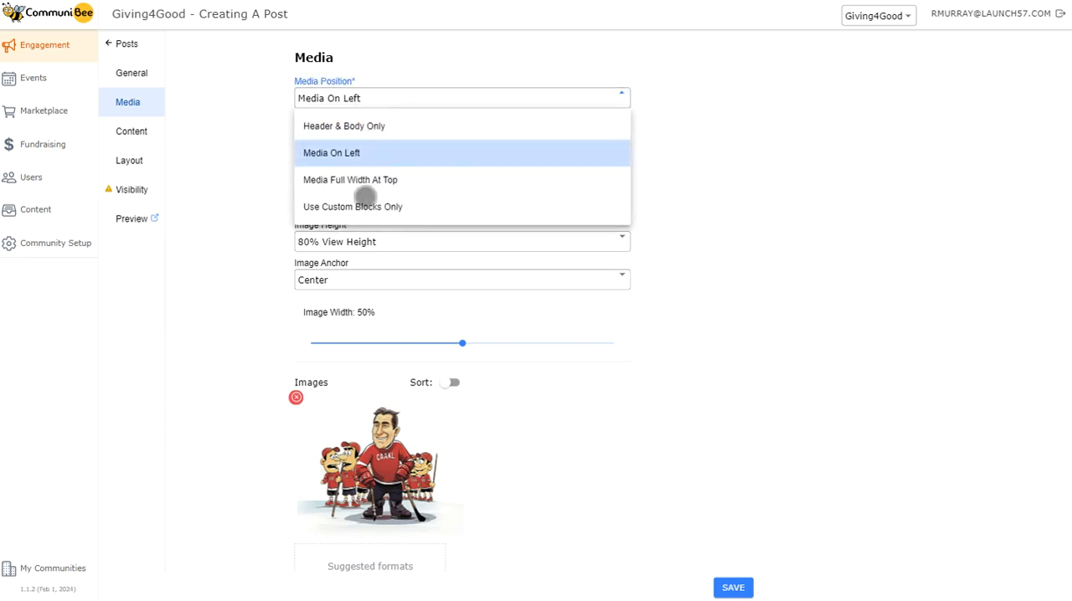
left_click(373, 97)
Try Video as the post's media type and set it back to Images.
left_click(371, 141)
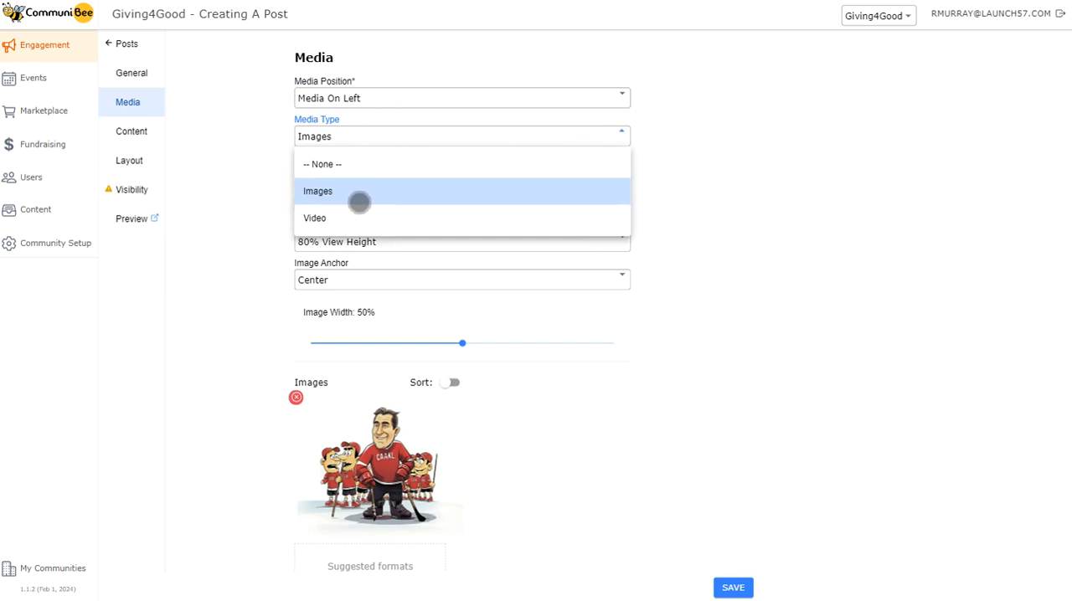
left_click(360, 216)
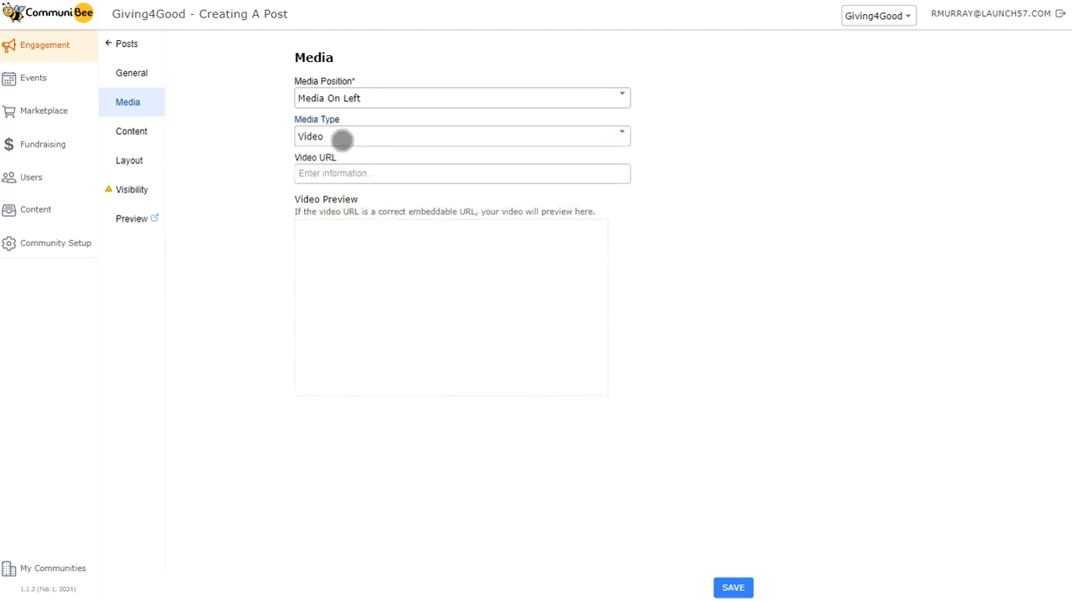
left_click(342, 139)
left_click(342, 190)
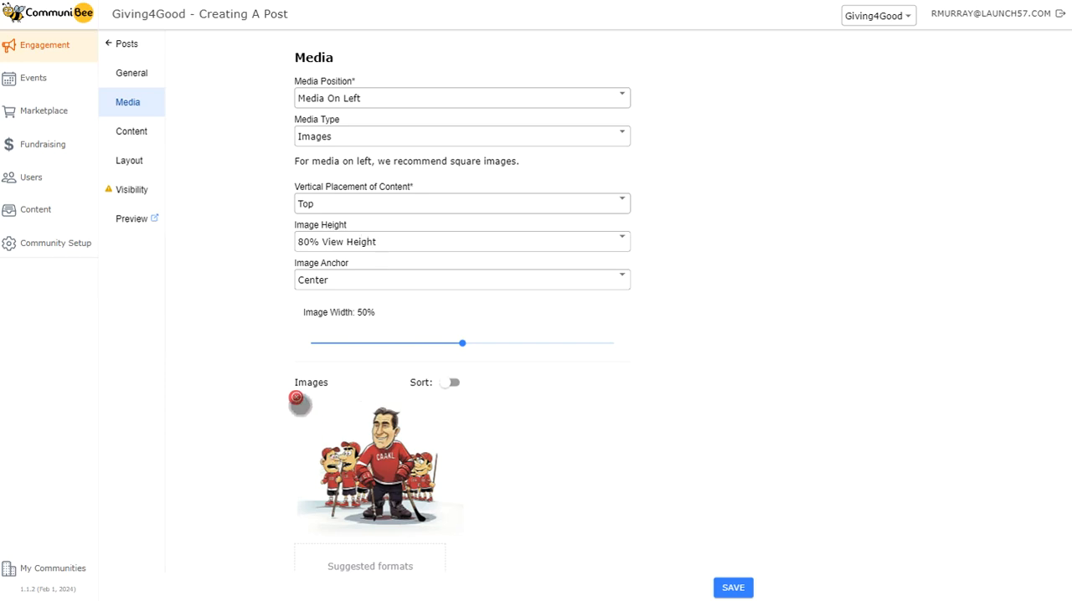
Replace the hockey cartoon in the post's media images with the green apple tree image from the media library.
scroll(299, 403, "down", 1)
left_click(295, 340)
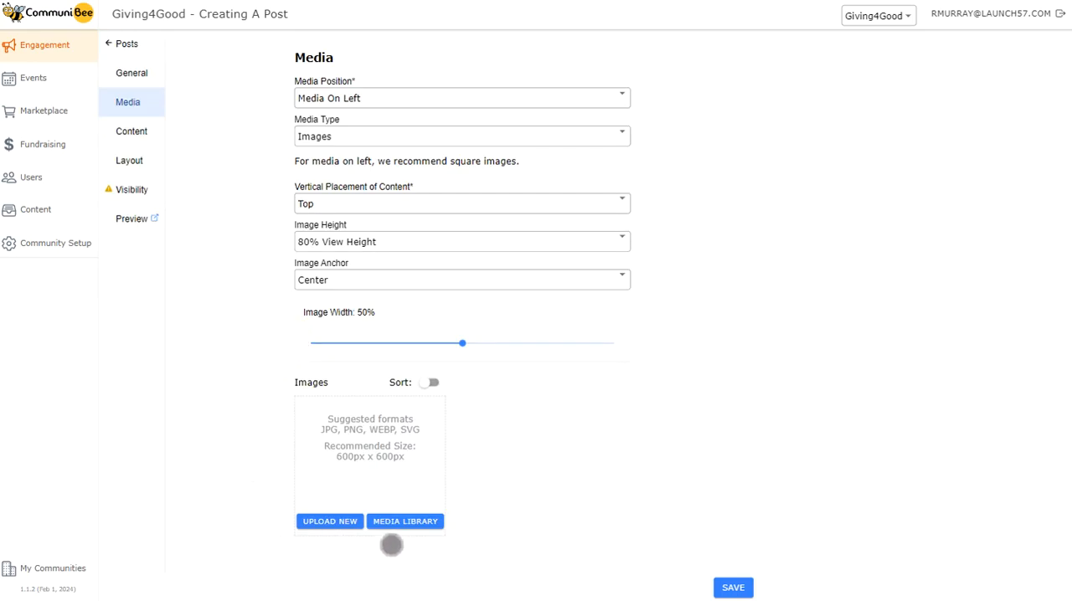
left_click(418, 521)
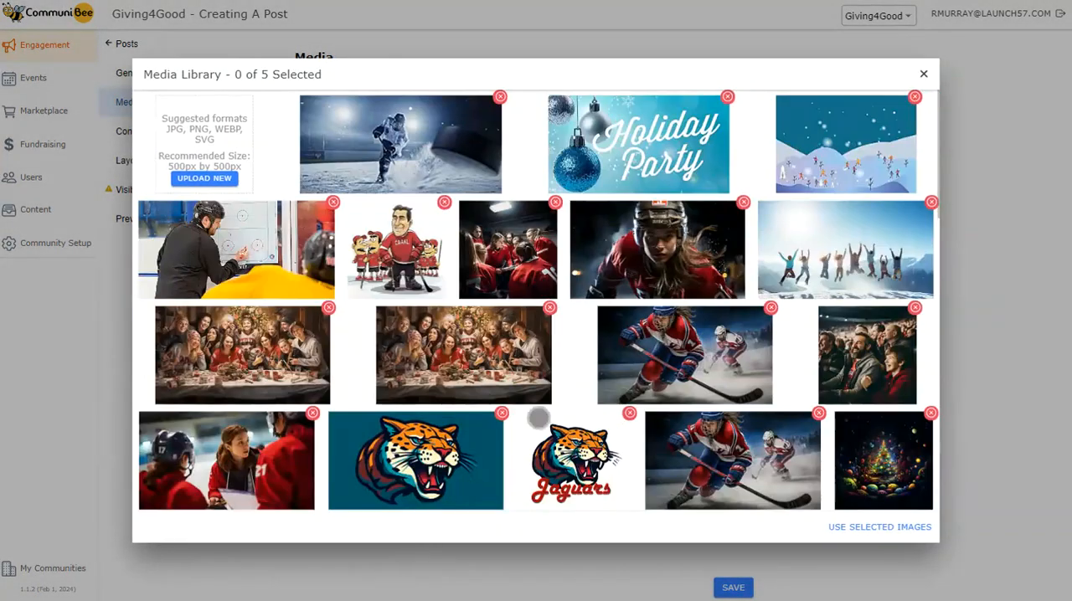
scroll(537, 417, "down", 15)
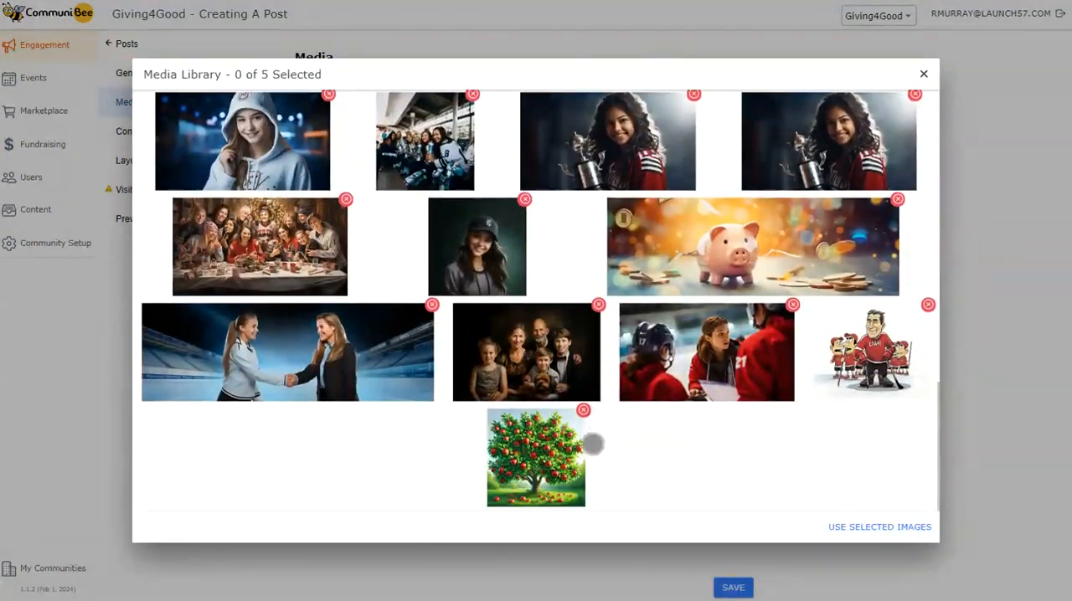
left_click(534, 454)
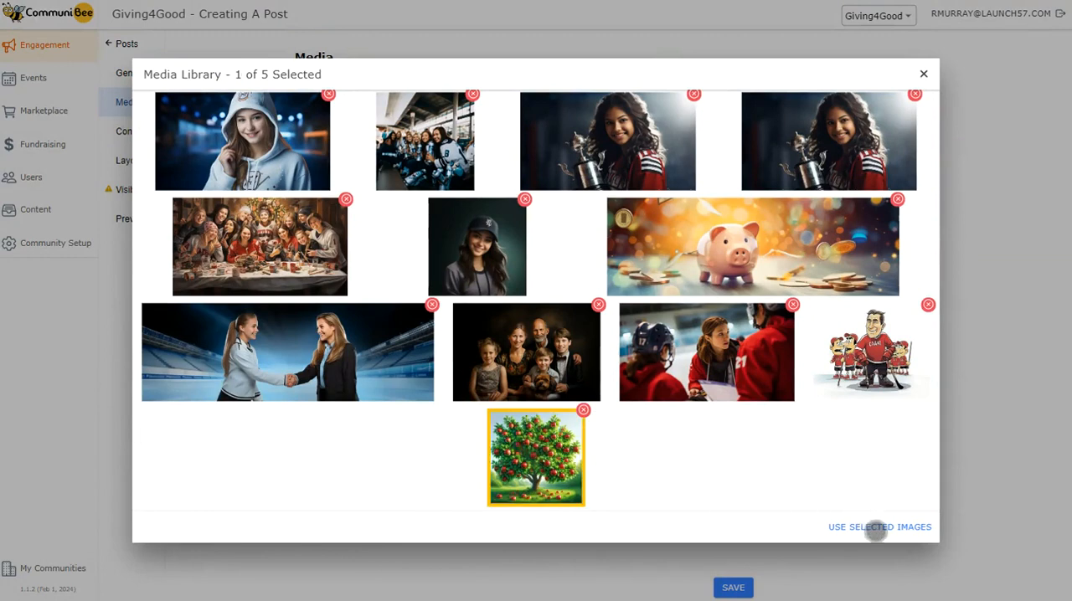
left_click(875, 528)
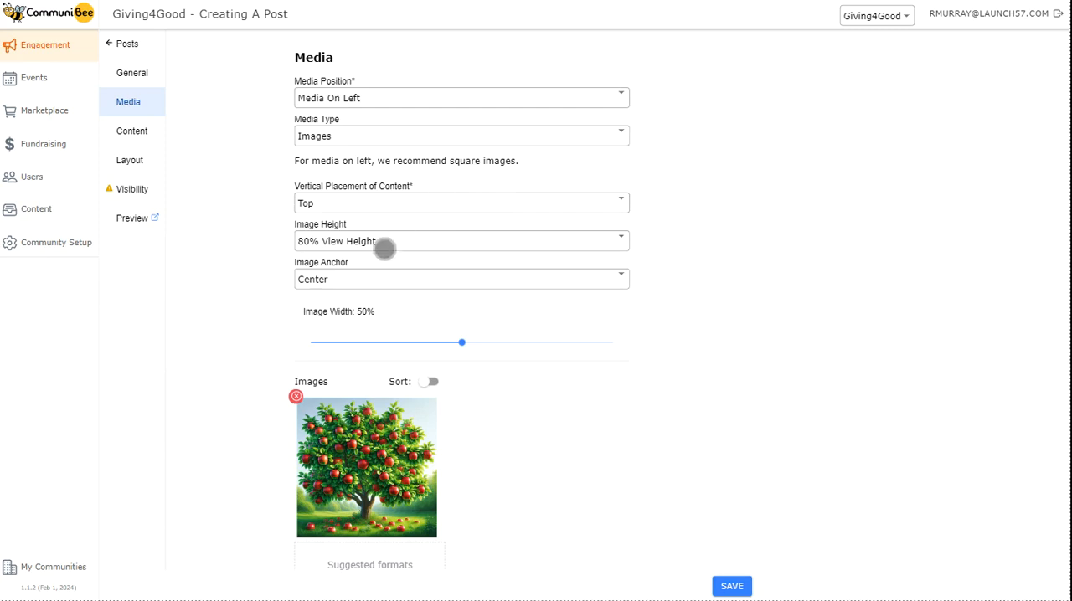
Try Media Full Width At Top as the media position, review the banner aspect ratios, and set the position back to Media On Left.
left_click(368, 106)
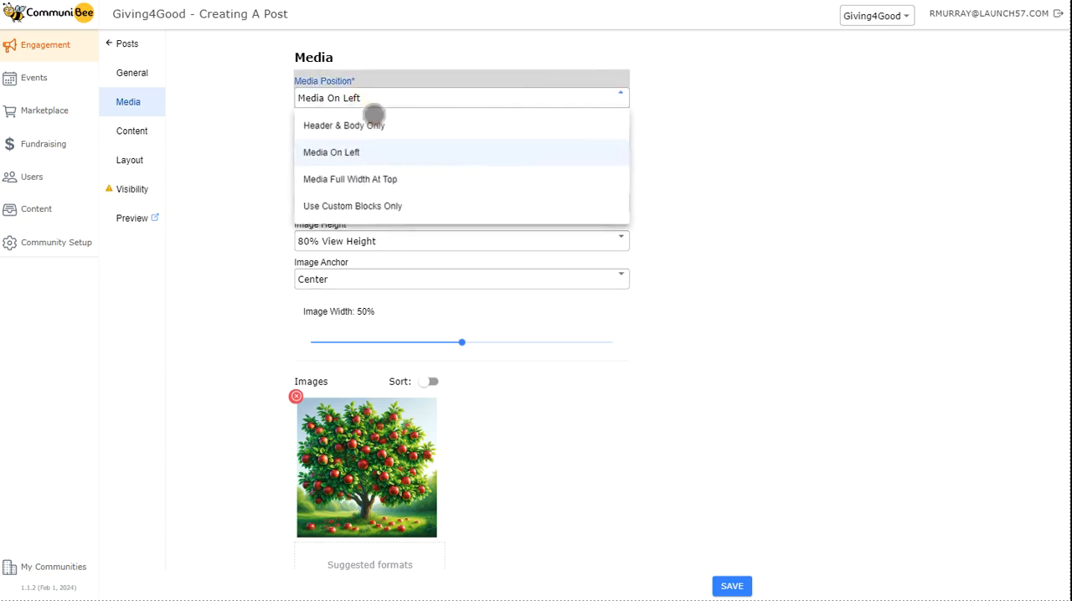
left_click(374, 179)
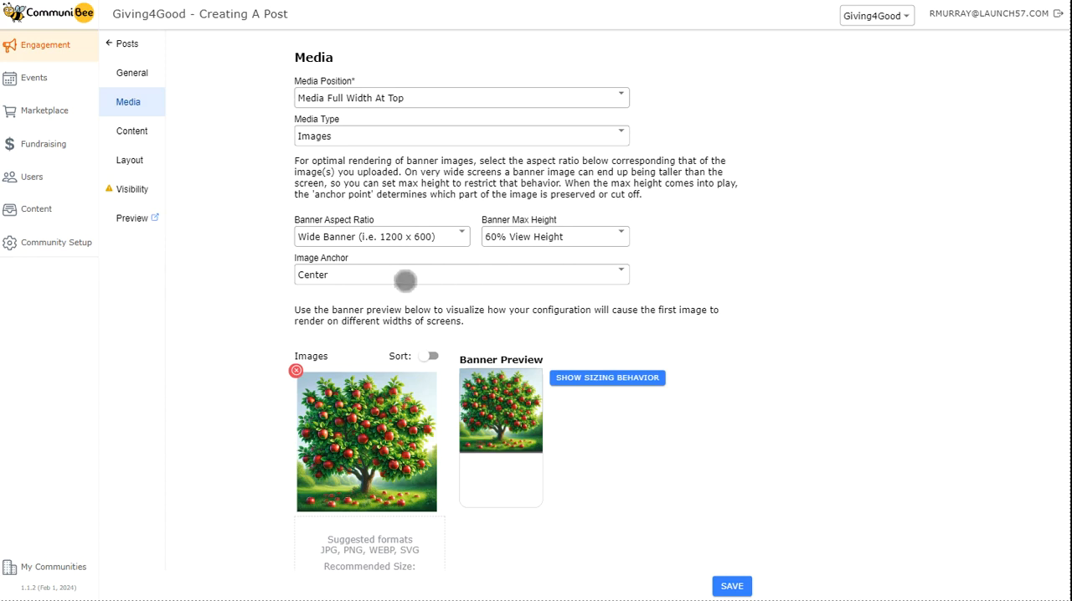
left_click(445, 237)
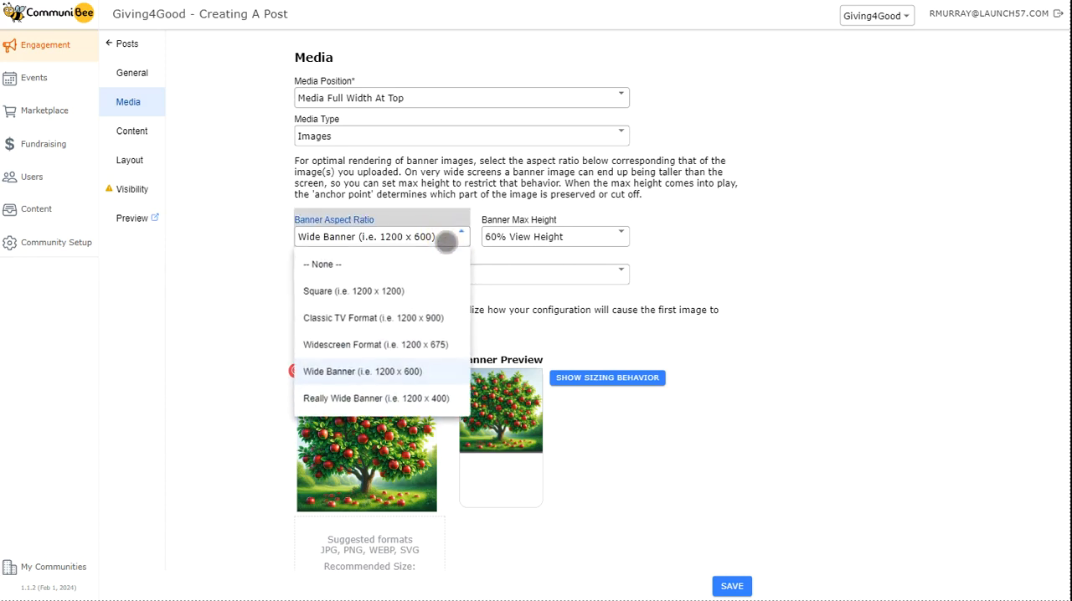
left_click(507, 238)
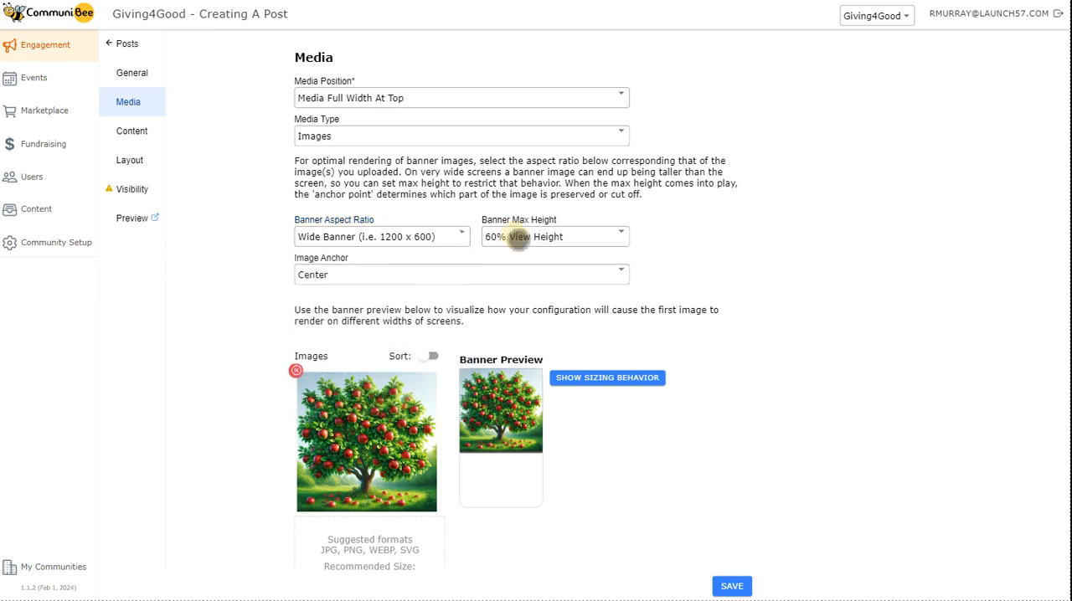
left_click(419, 99)
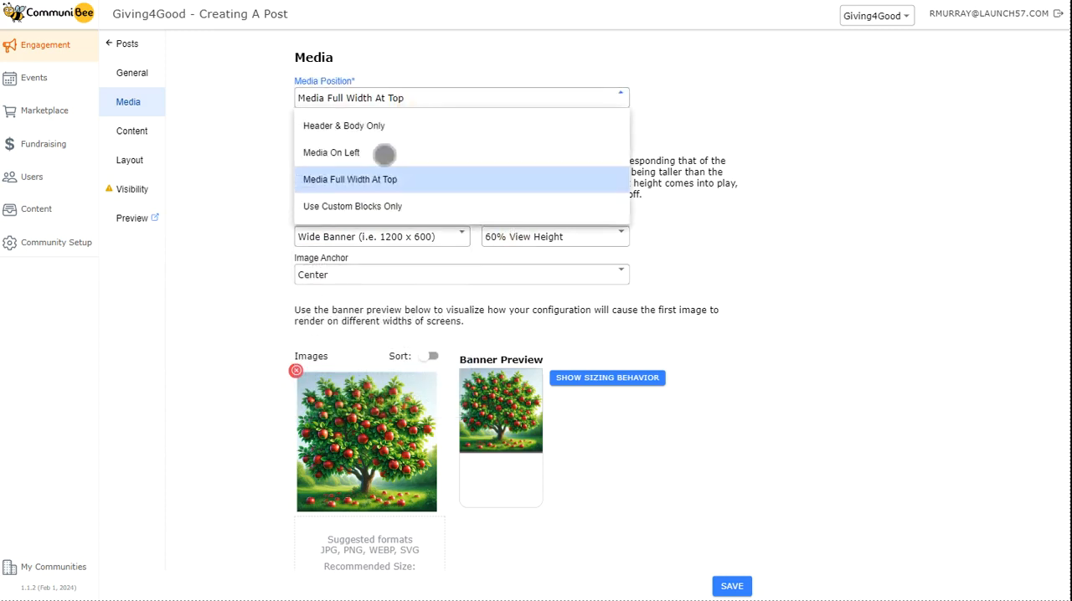
left_click(383, 219)
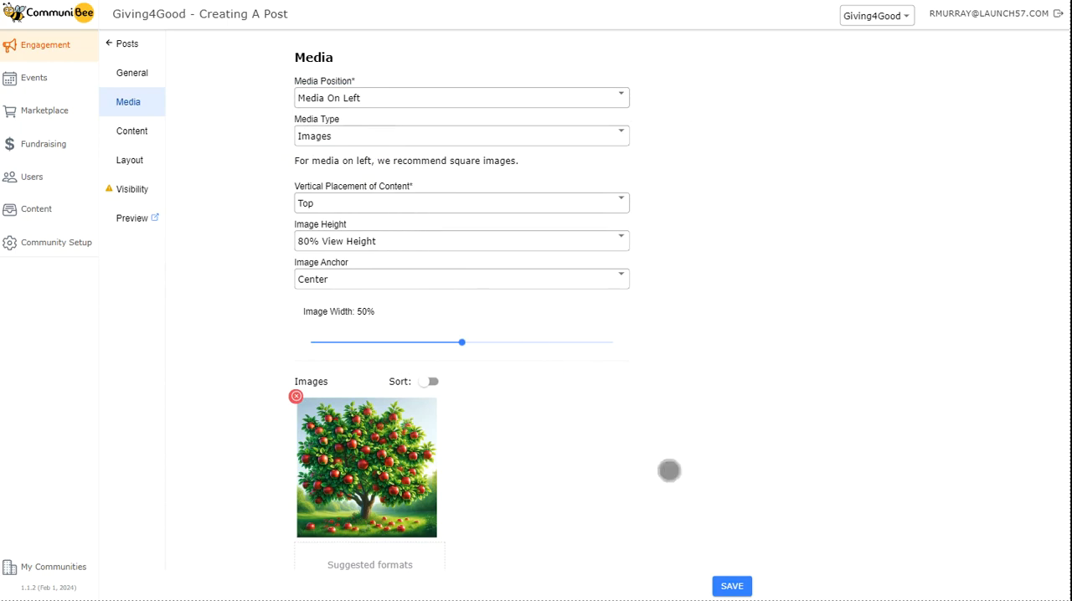
Check how the apple tree image and text appear in the post's layout, and return to the media settings.
left_click(129, 160)
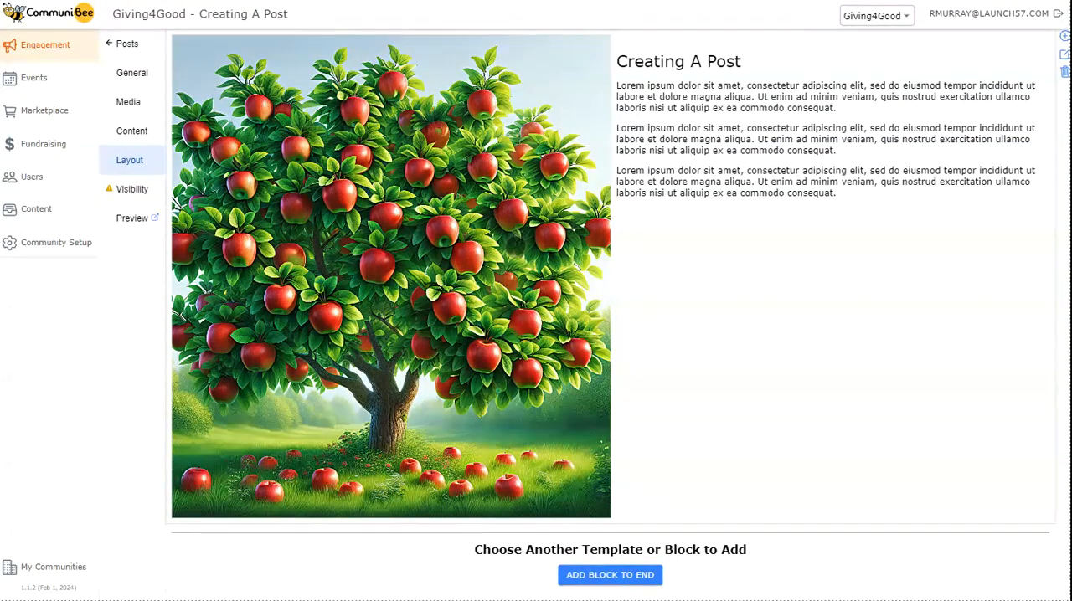
left_click(129, 101)
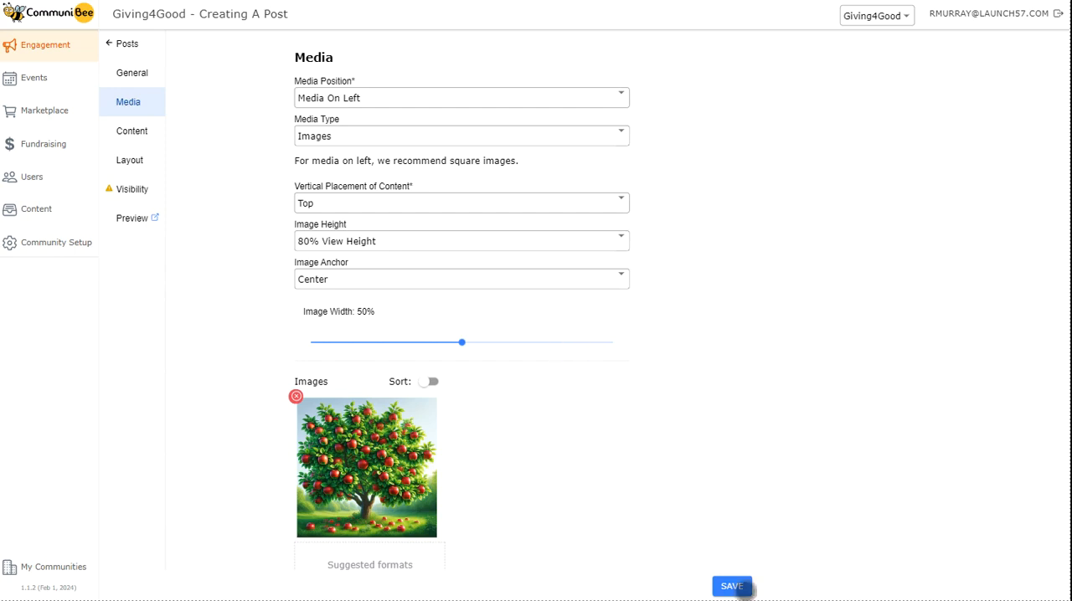
Replace the post's placeholder body text with the instructions starting "From the Engagement menu option, select the News/Posts tab.".
left_click(157, 134)
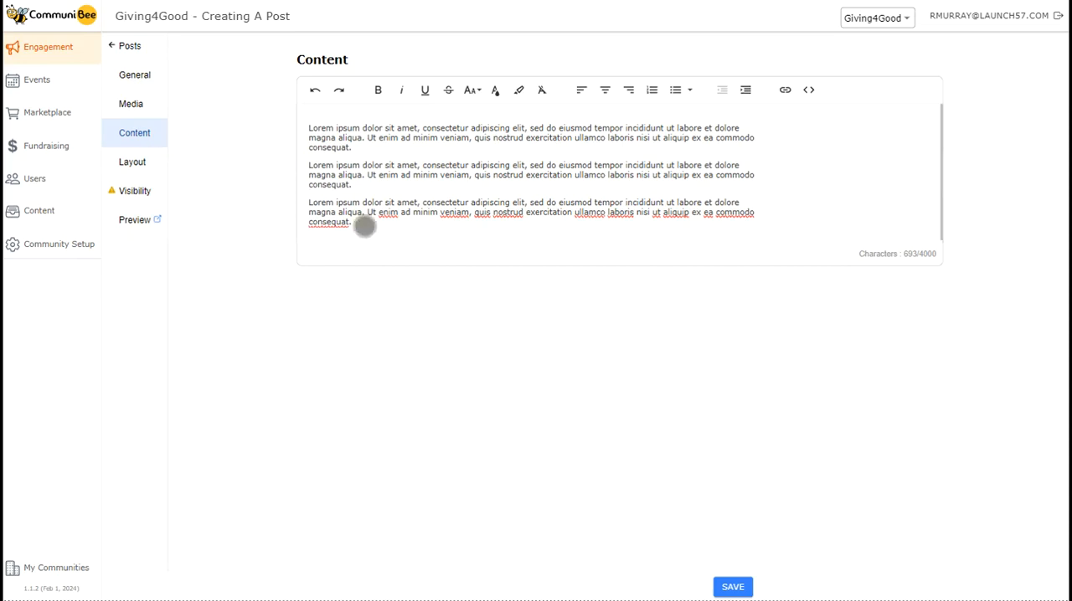
left_click(365, 225)
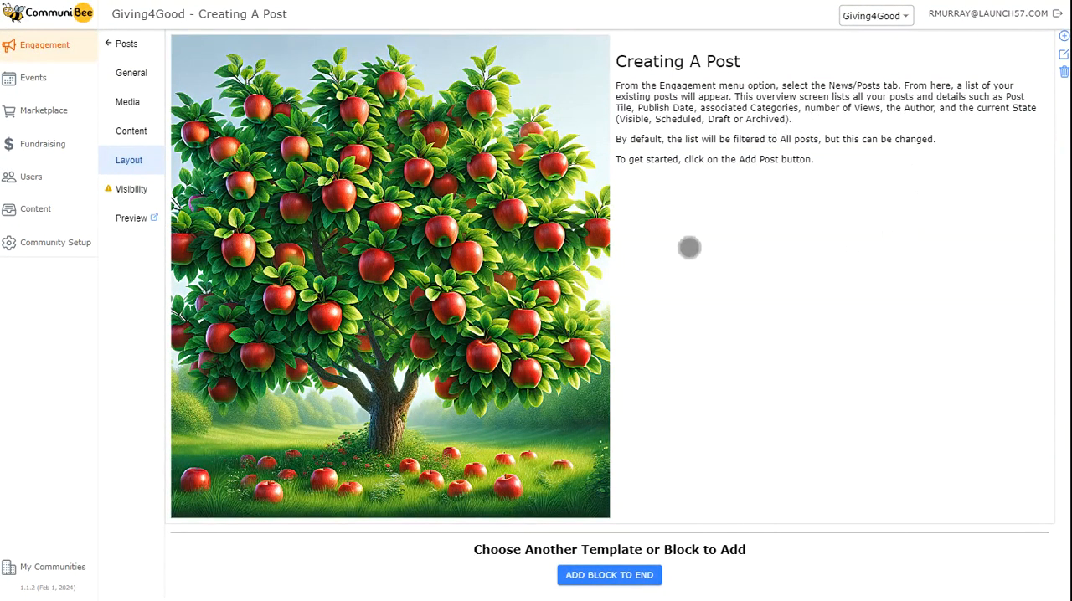
Add a Recent Posts Block to the end of the post's layout.
scroll(782, 316, "down", 1)
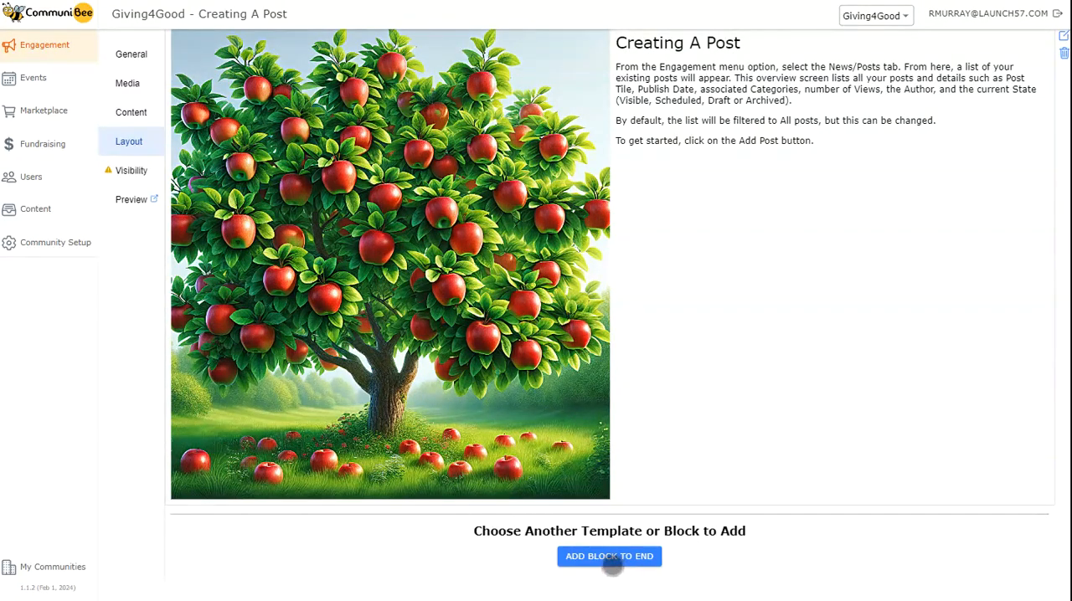
left_click(612, 558)
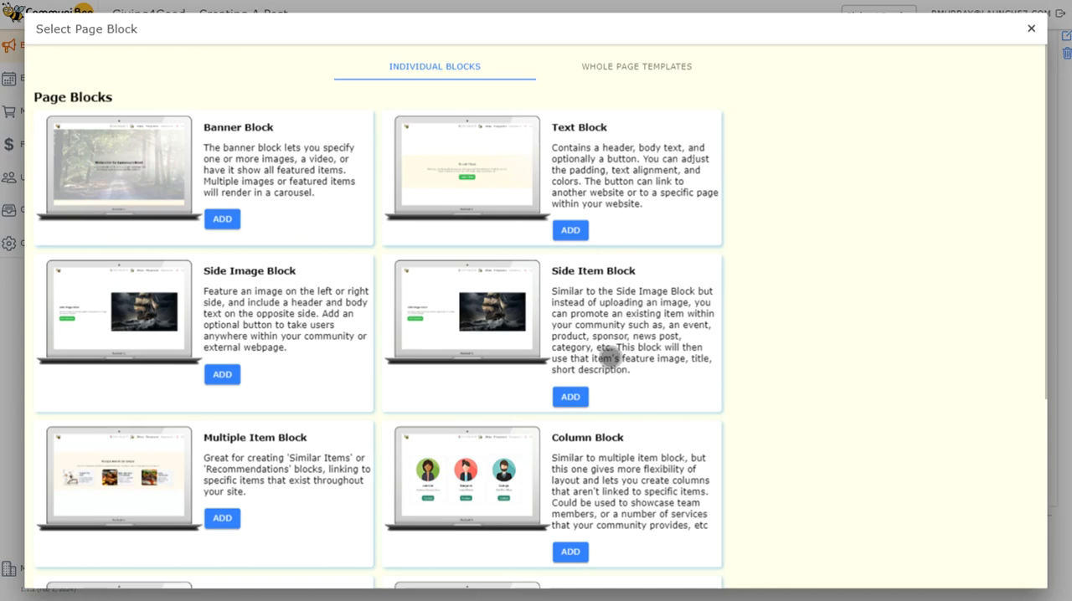
scroll(609, 358, "down", 3)
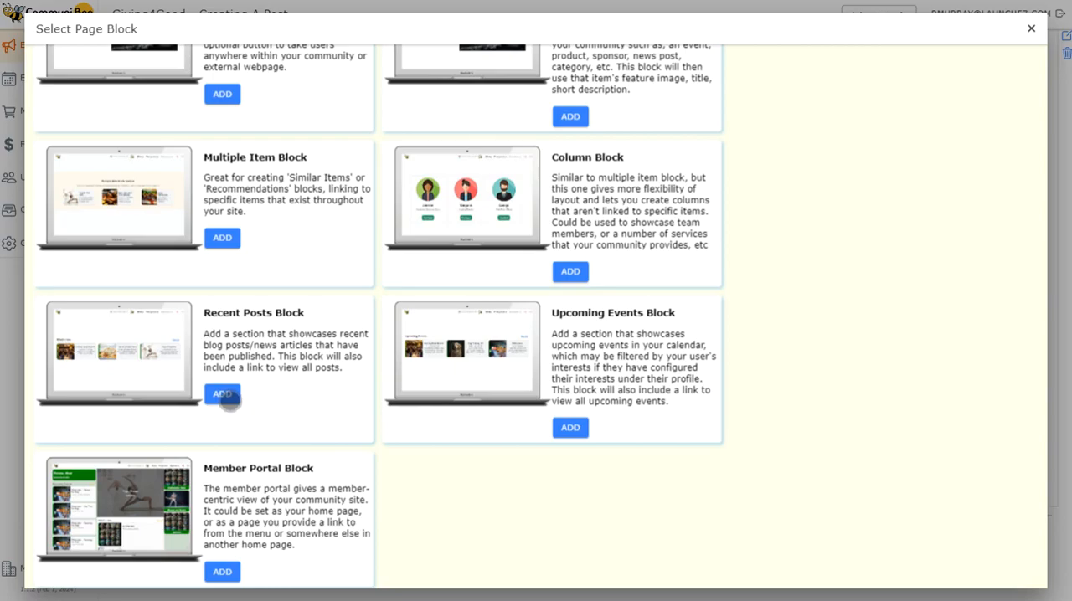
left_click(223, 395)
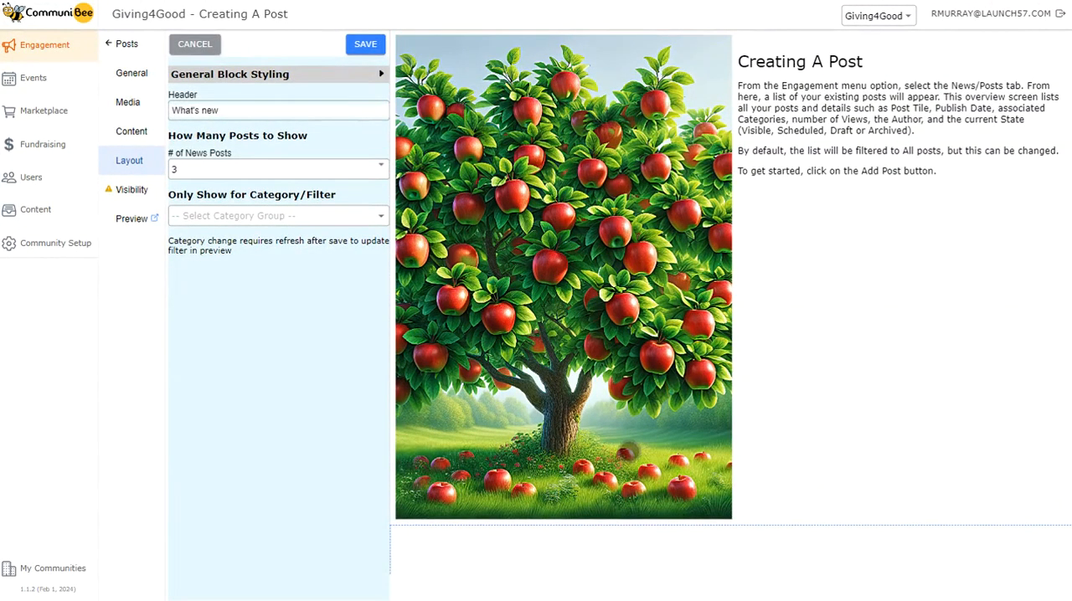
Review the number-of-posts and category group options of the Recent Posts block, and save the block.
scroll(630, 451, "down", 2)
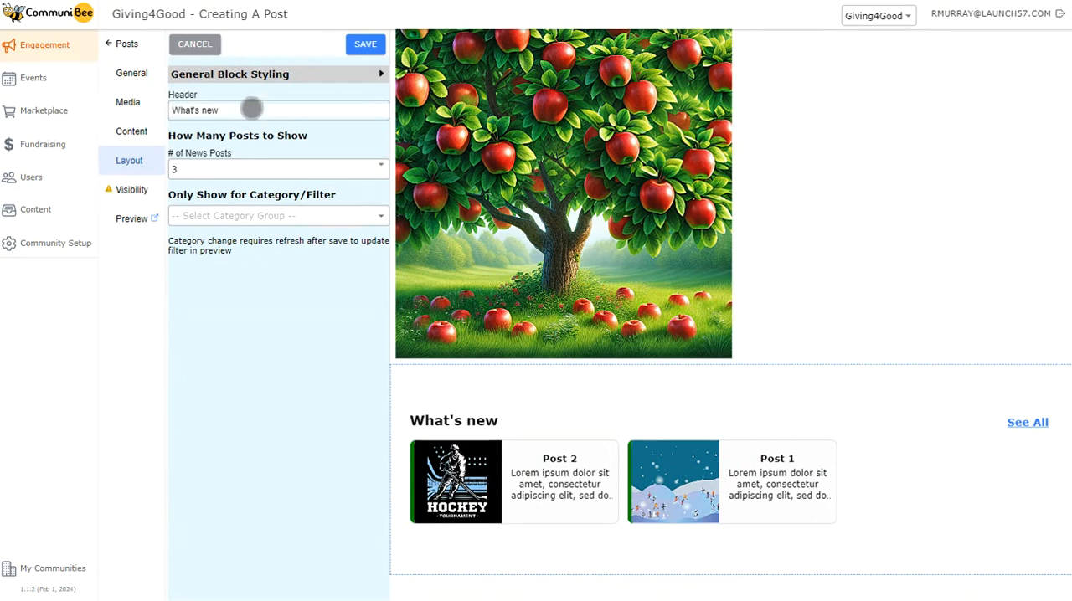
left_click(232, 172)
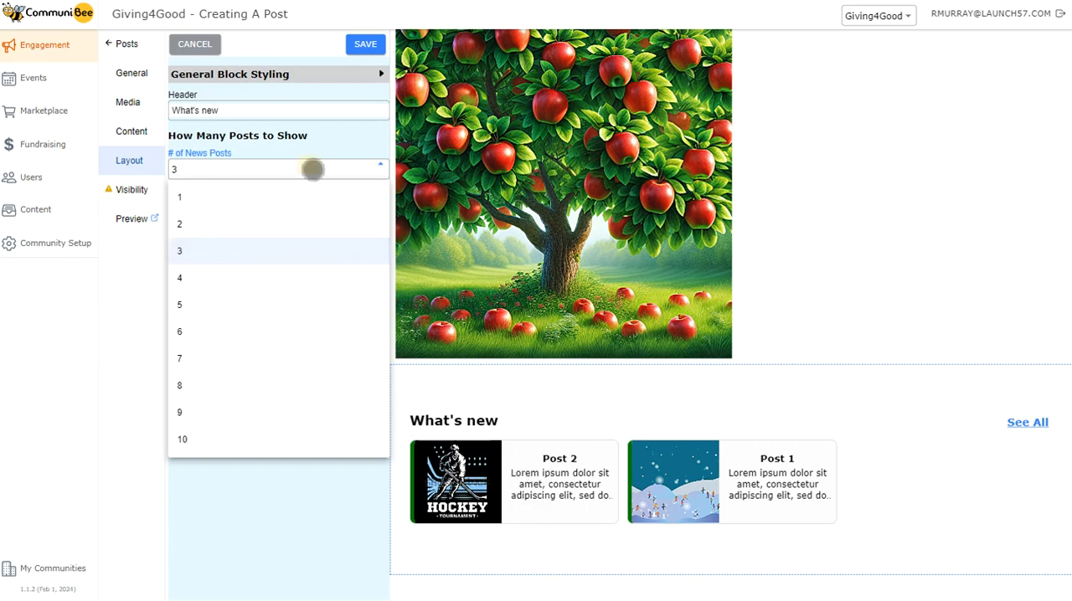
left_click(309, 168)
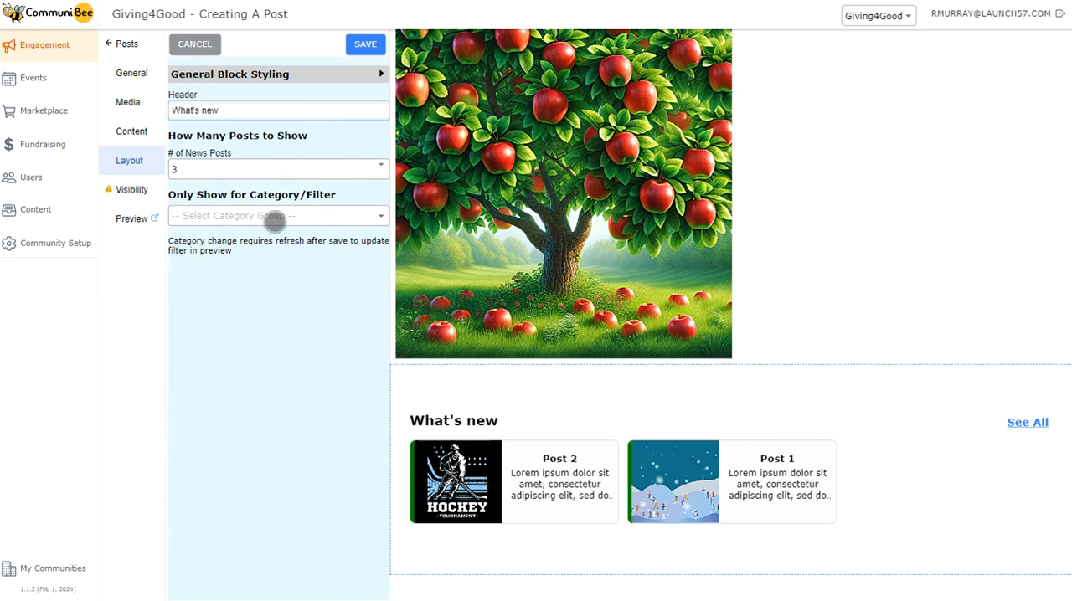
left_click(275, 216)
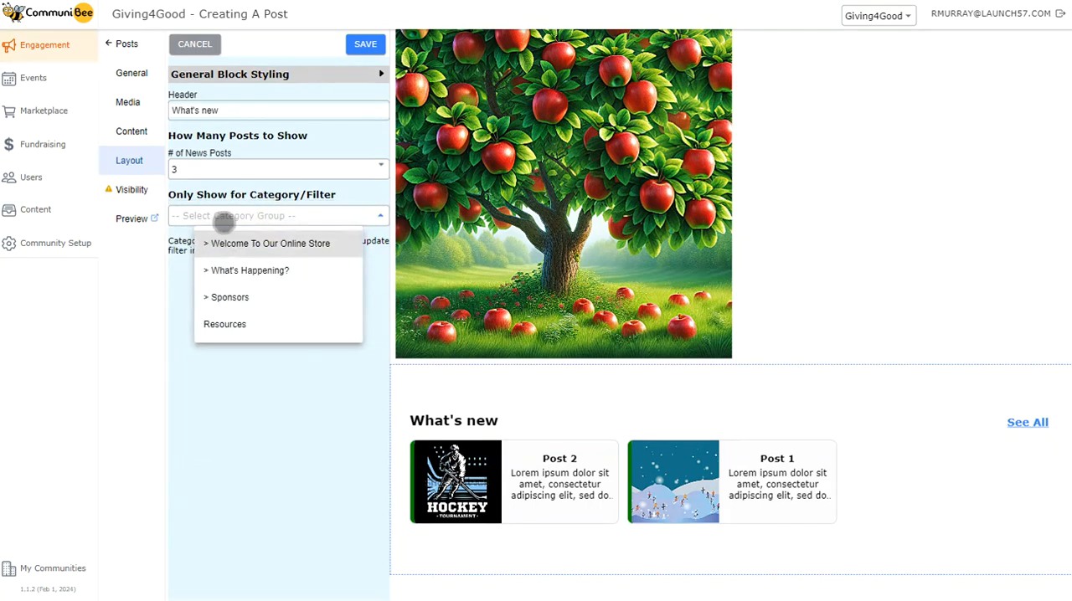
left_click(224, 218)
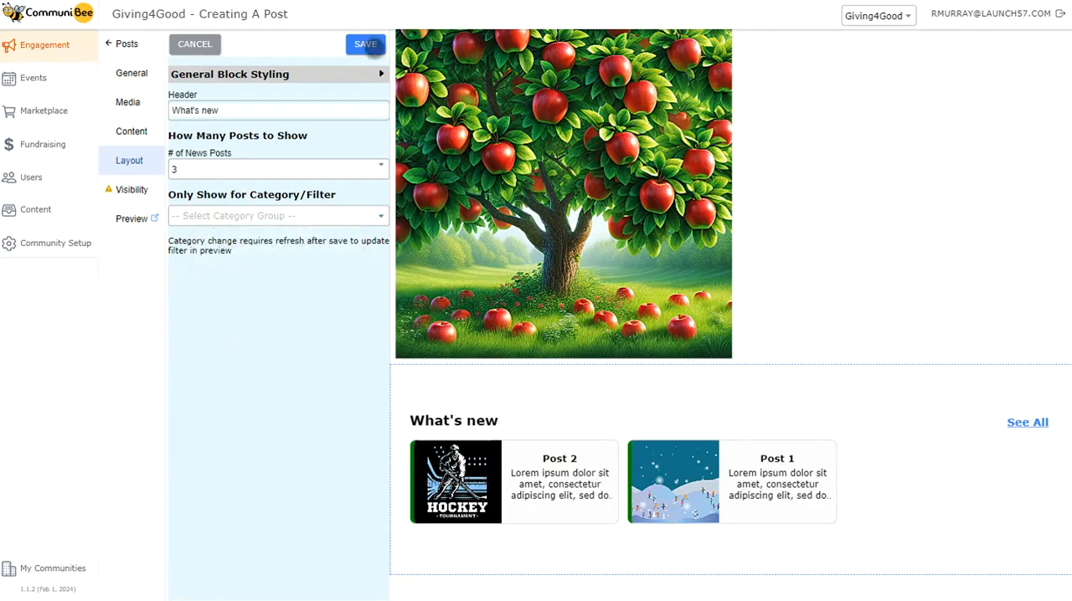
left_click(365, 44)
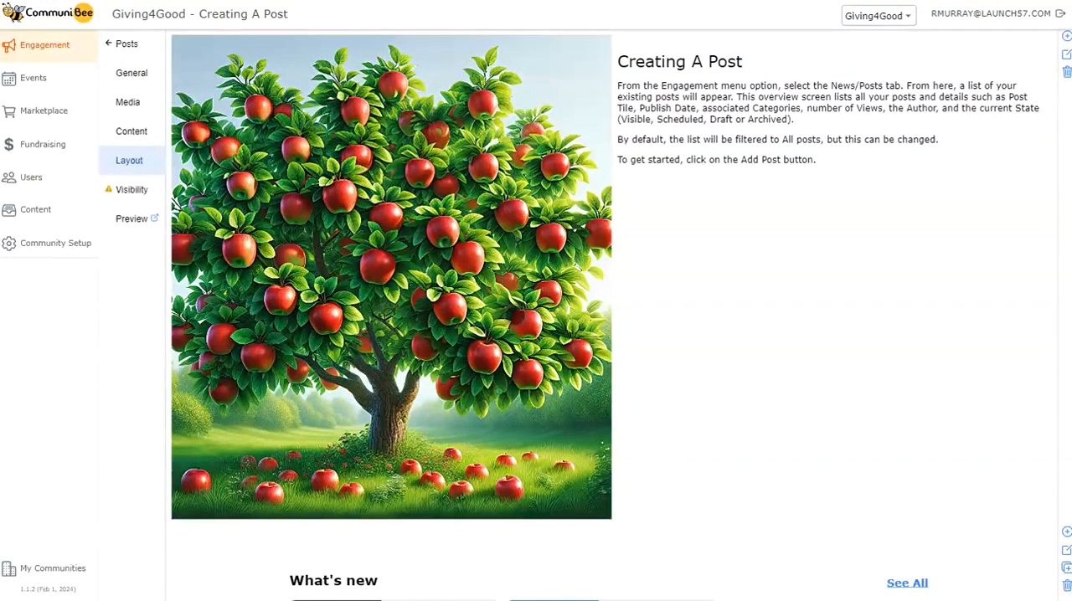
scroll(514, 320, "down", 3)
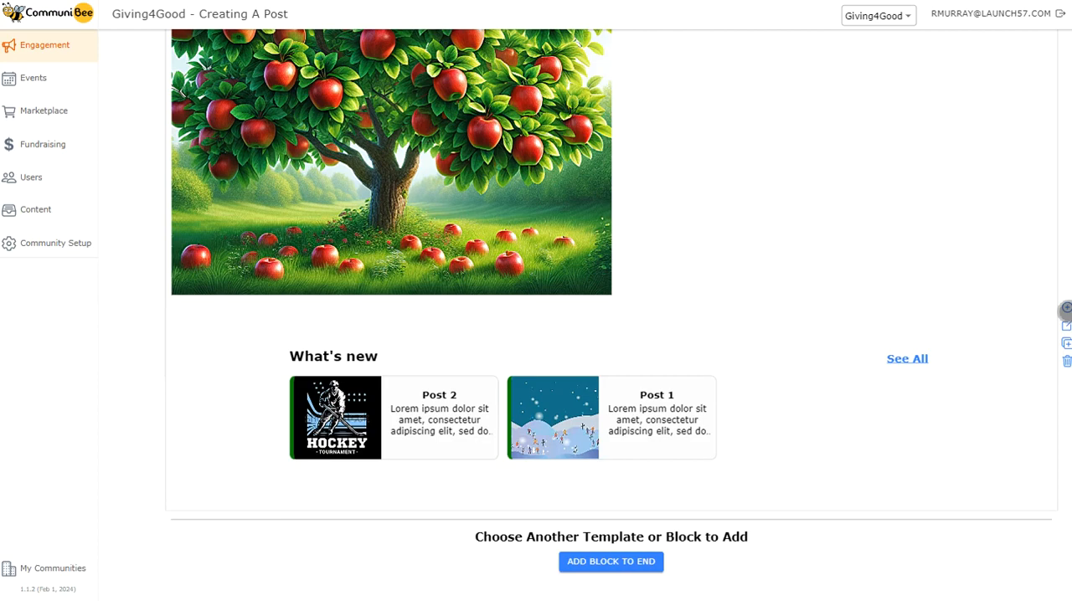
scroll(832, 263, "up", 3)
scroll(829, 262, "down", 3)
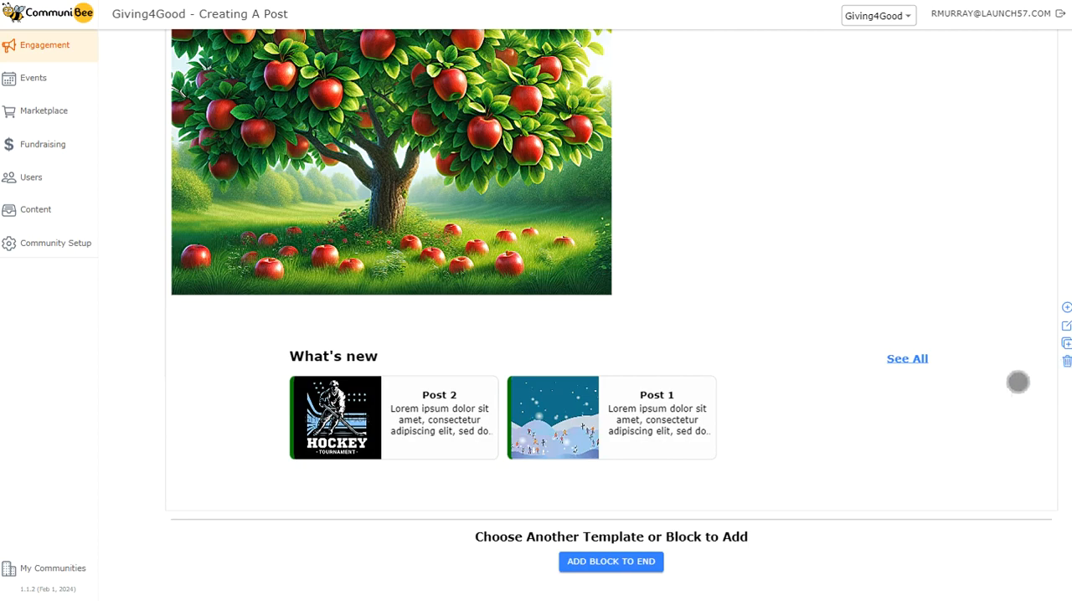
scroll(1005, 385, "up", 3)
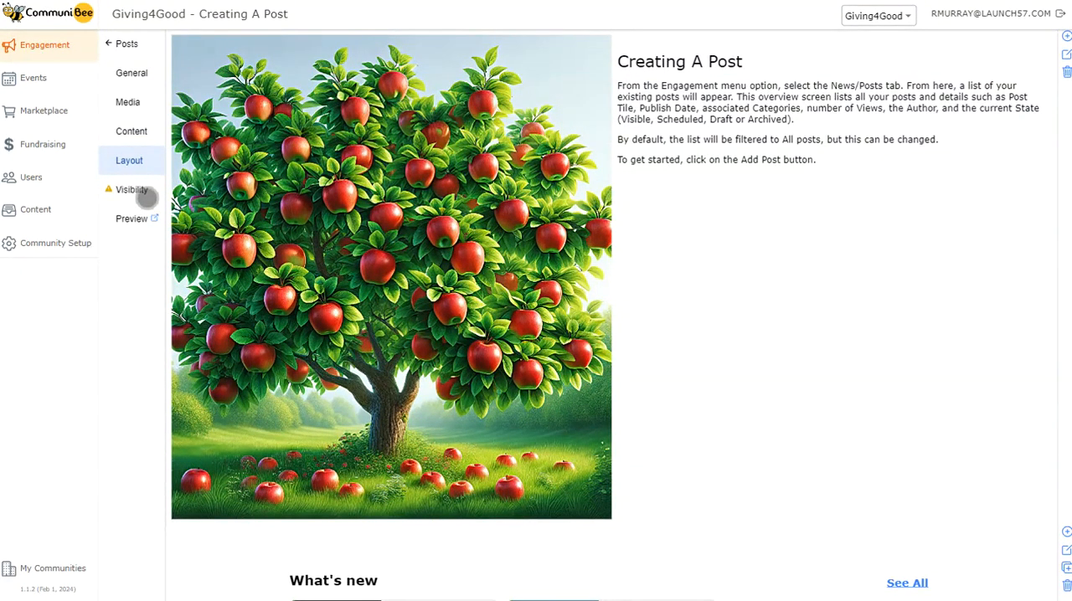
Open the post's visibility settings, try Live as the status, and set it back to Draft.
left_click(133, 190)
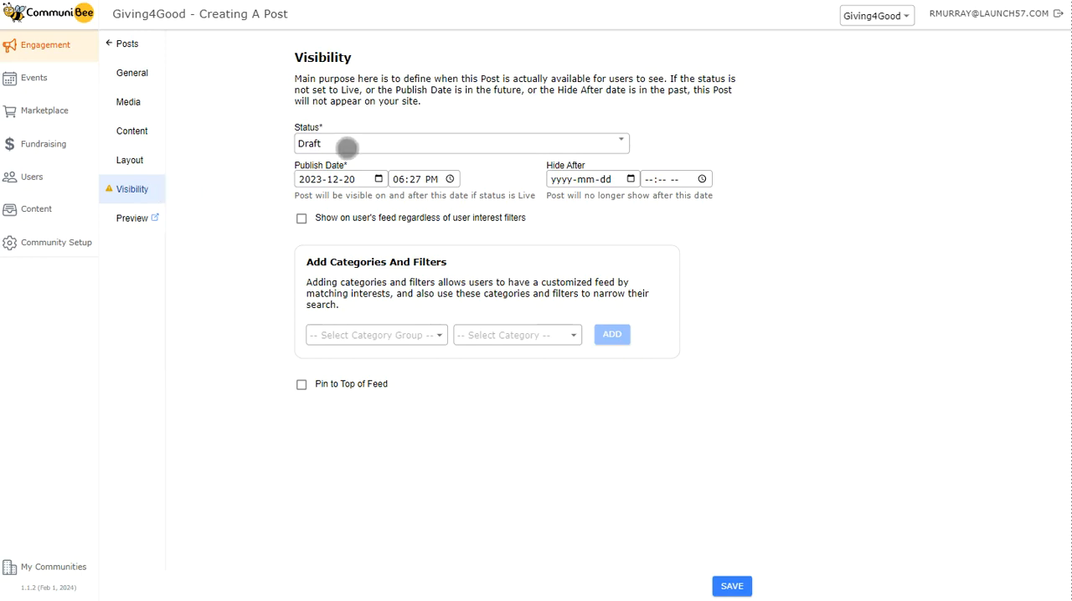
left_click(347, 144)
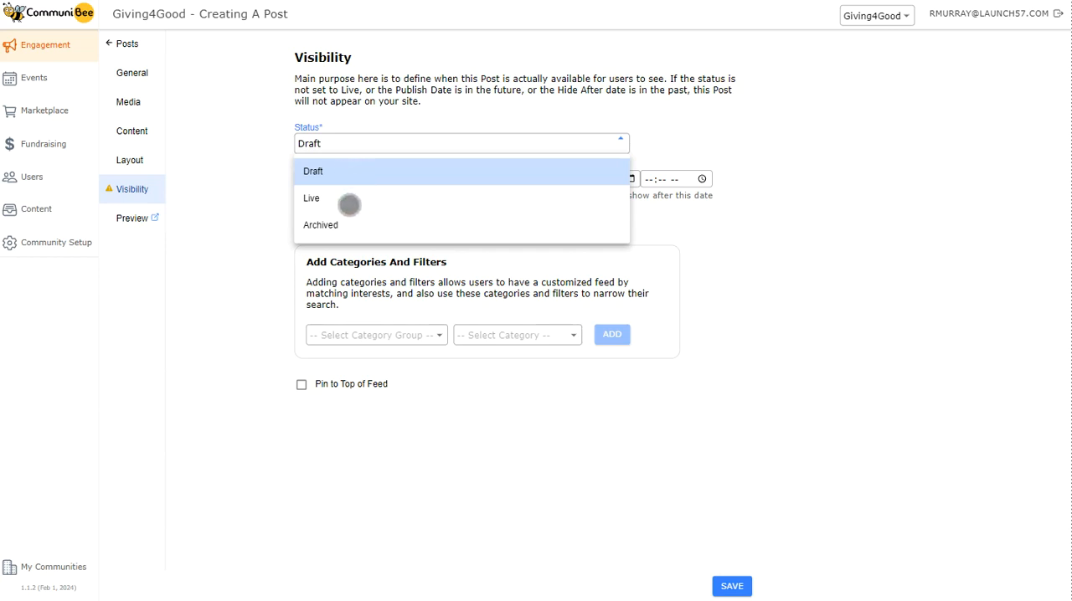
left_click(350, 201)
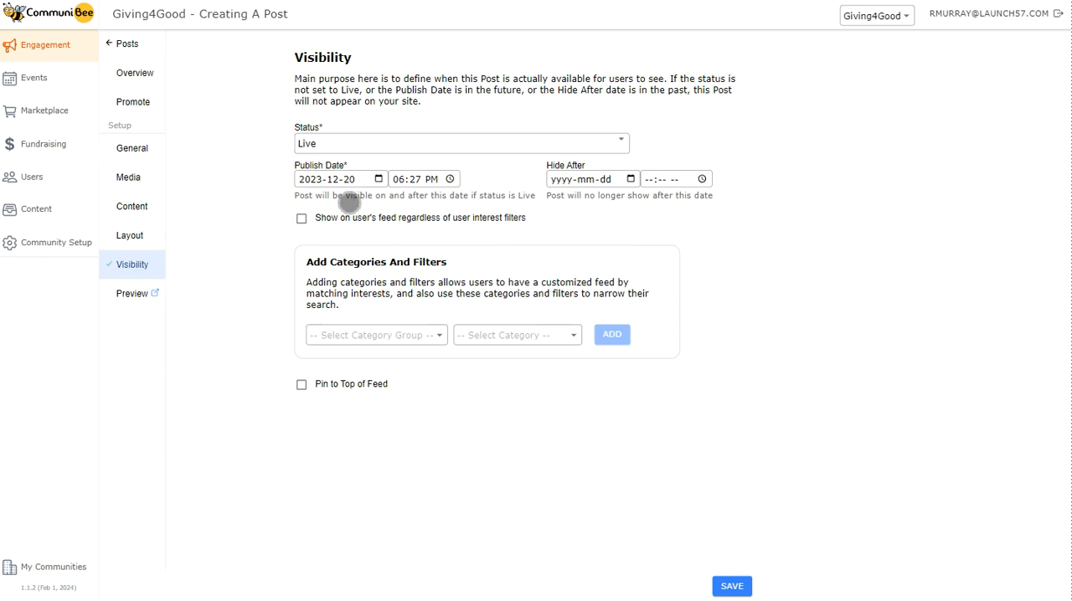
left_click(340, 147)
left_click(339, 170)
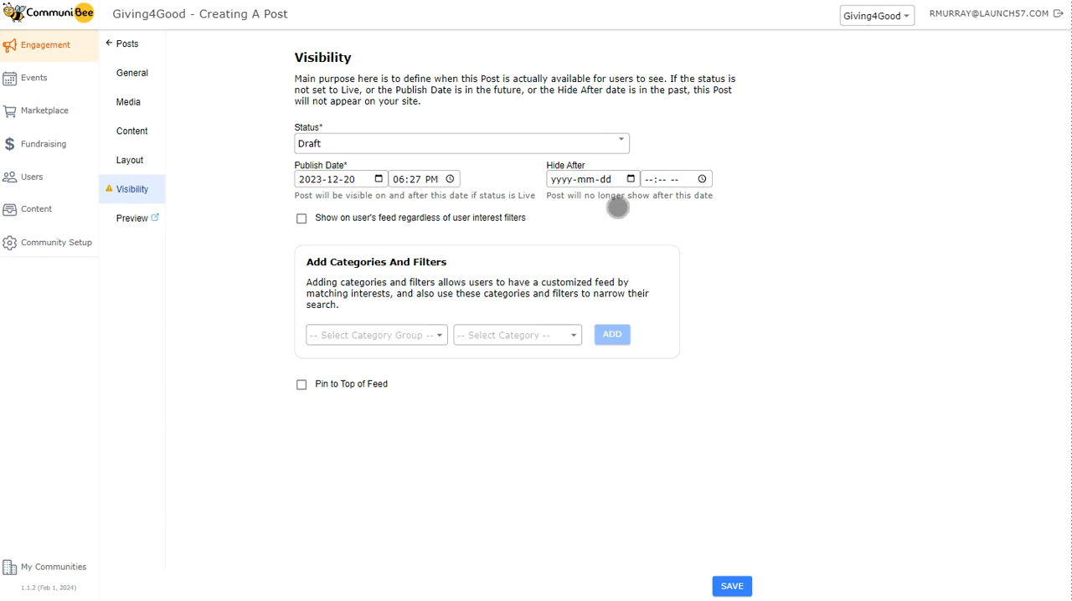
Review the available status options and the category groups offered for the post's categories and filters.
left_click(496, 142)
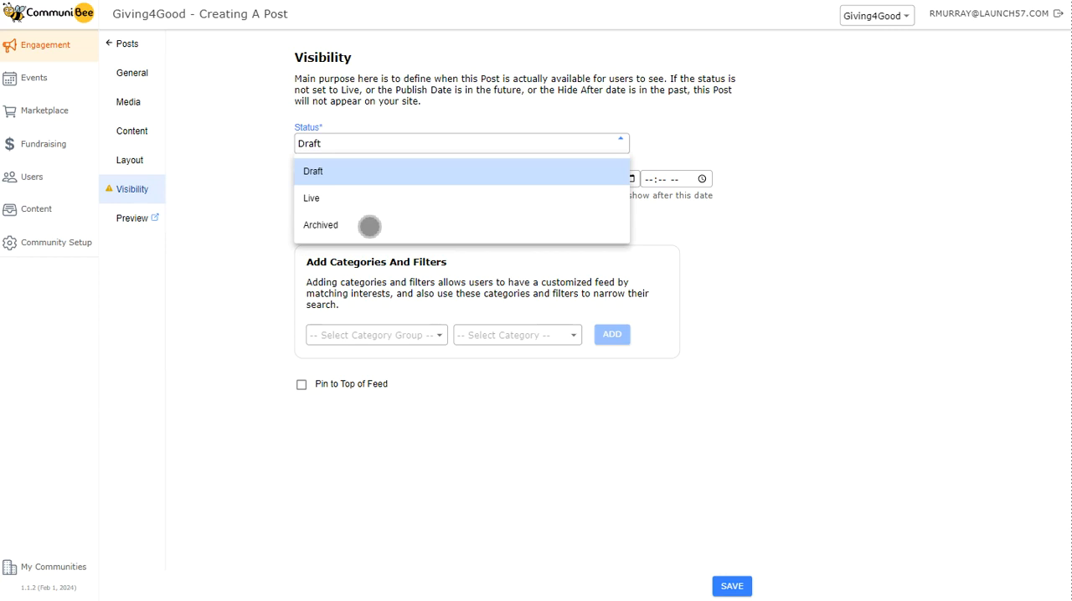
left_click(397, 245)
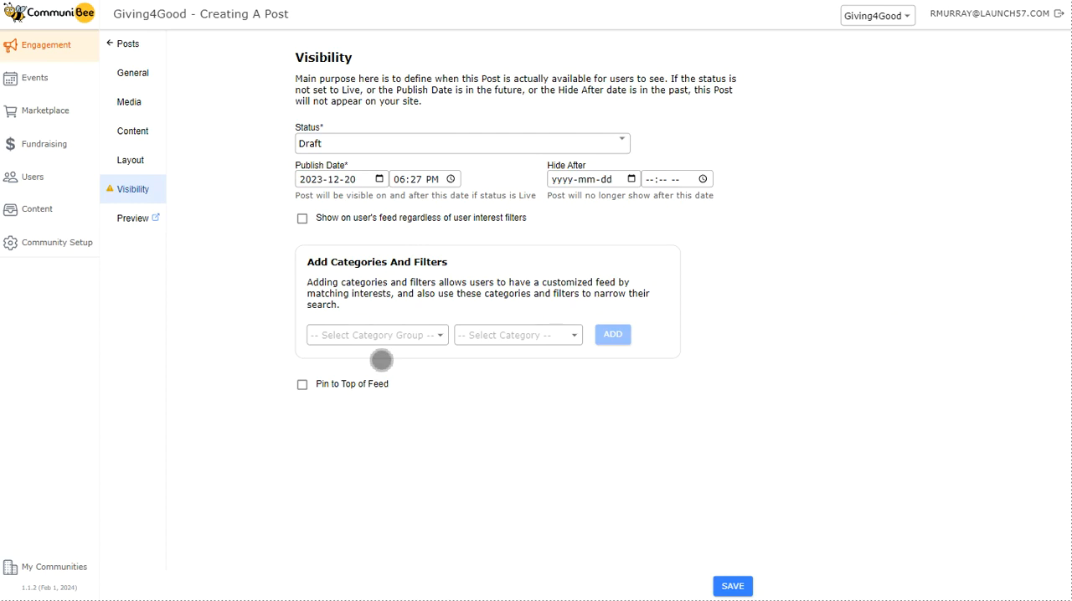
left_click(382, 337)
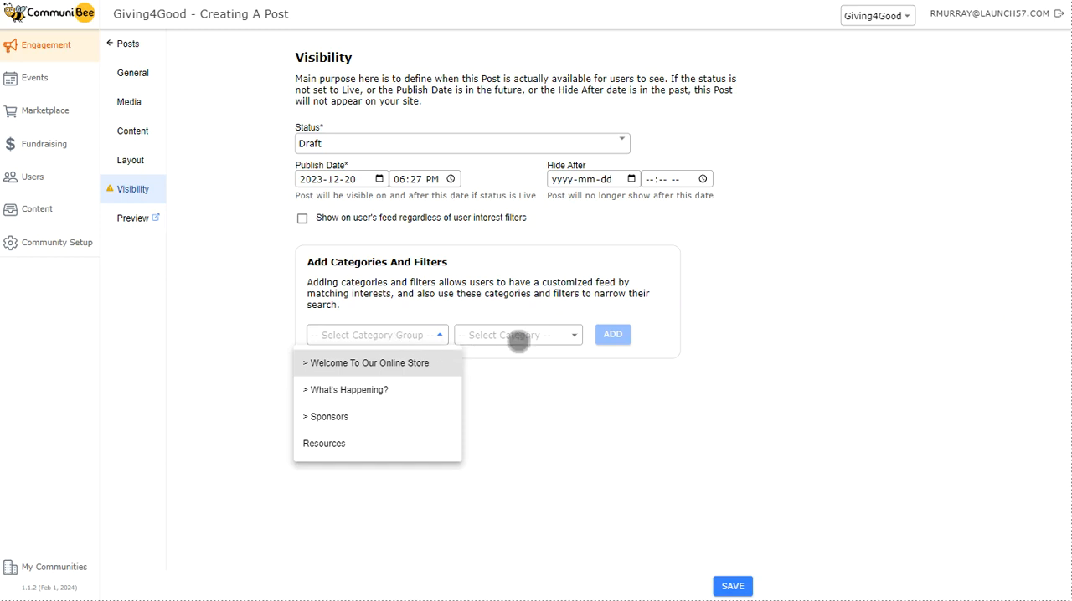
Close the category group choices without selecting any, and save the post's visibility settings.
left_click(515, 338)
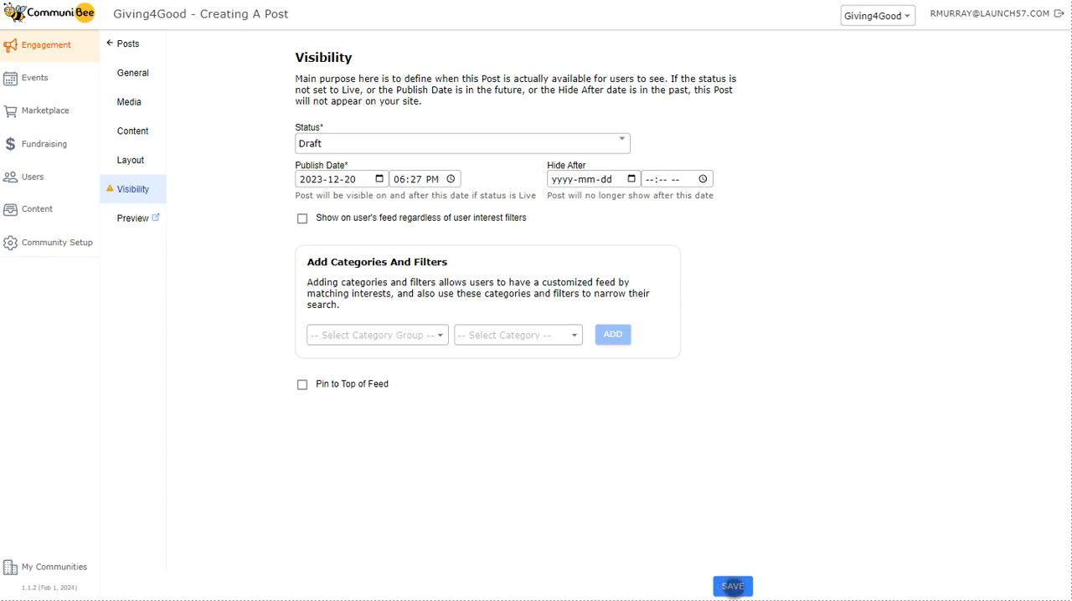
left_click(733, 586)
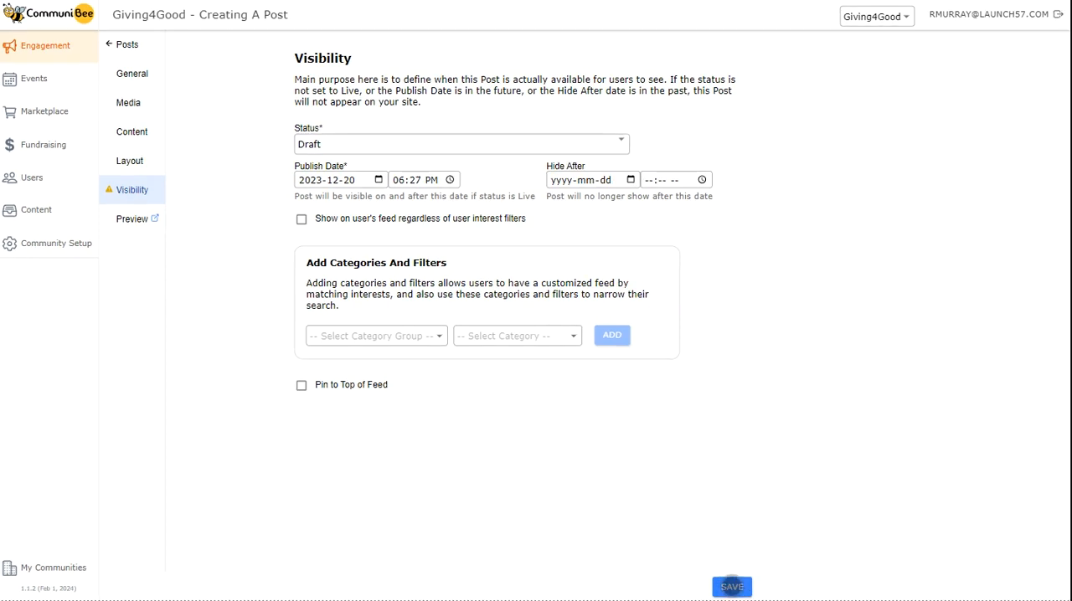
Return to the list of posts, open Post 2, and view its general settings.
left_click(127, 43)
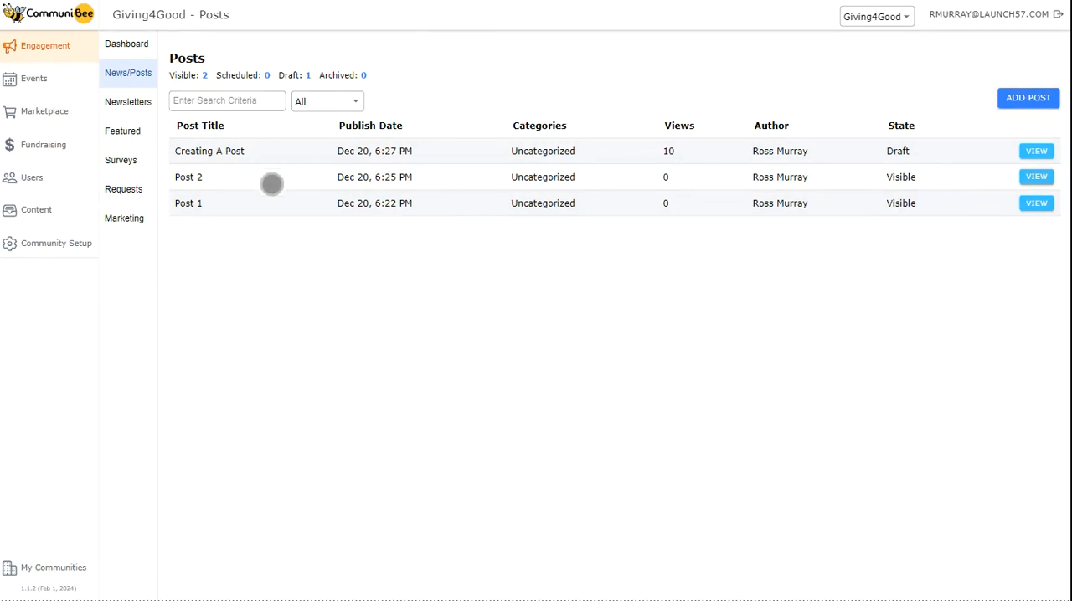
left_click(1037, 178)
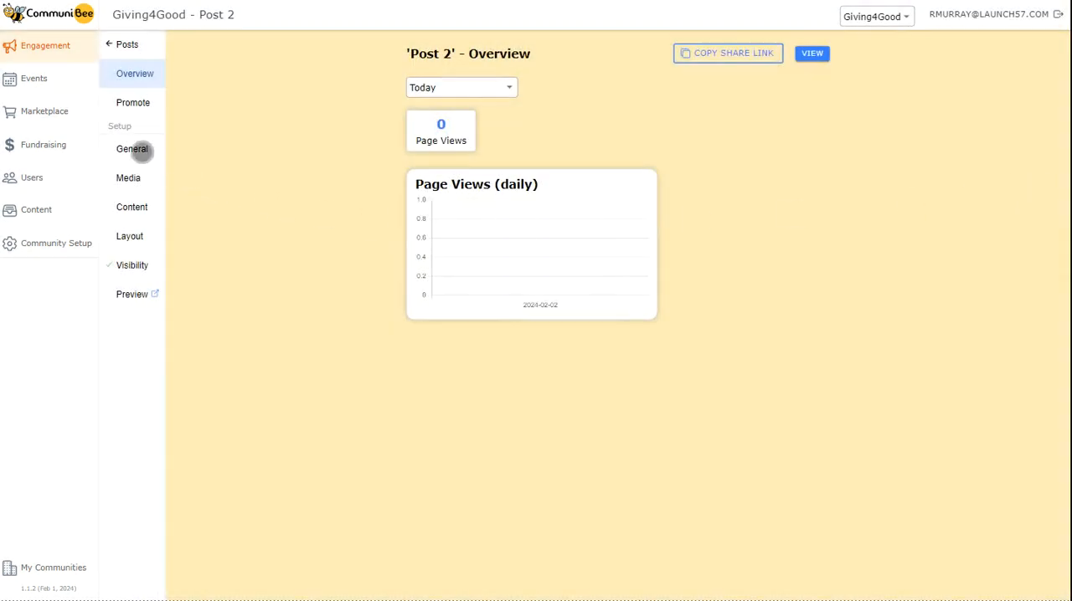
left_click(134, 148)
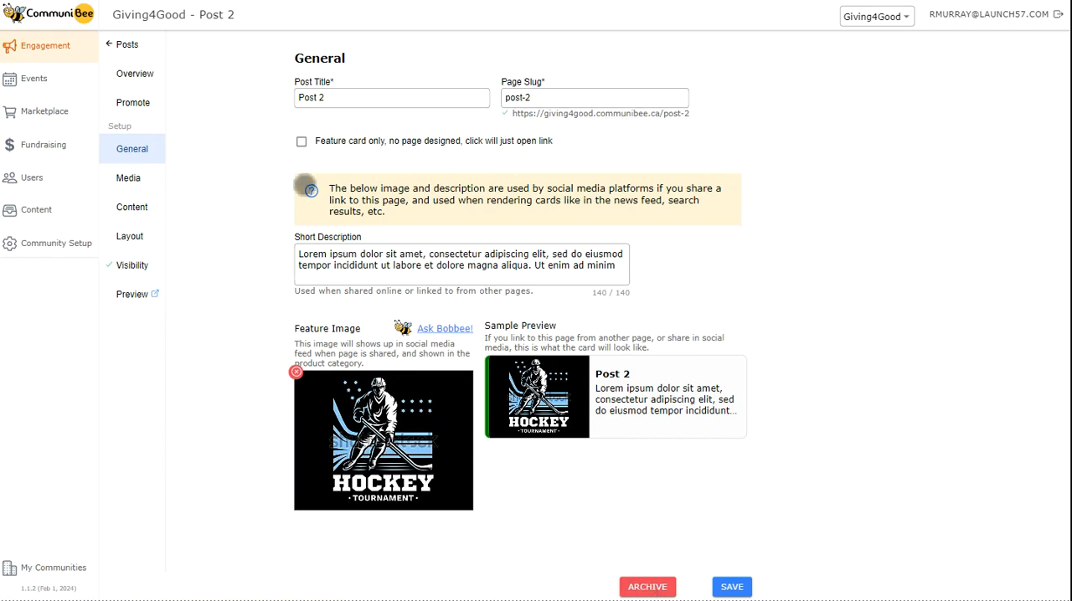
Leave Post 2 for the list of posts and start adding a new post.
left_click(124, 44)
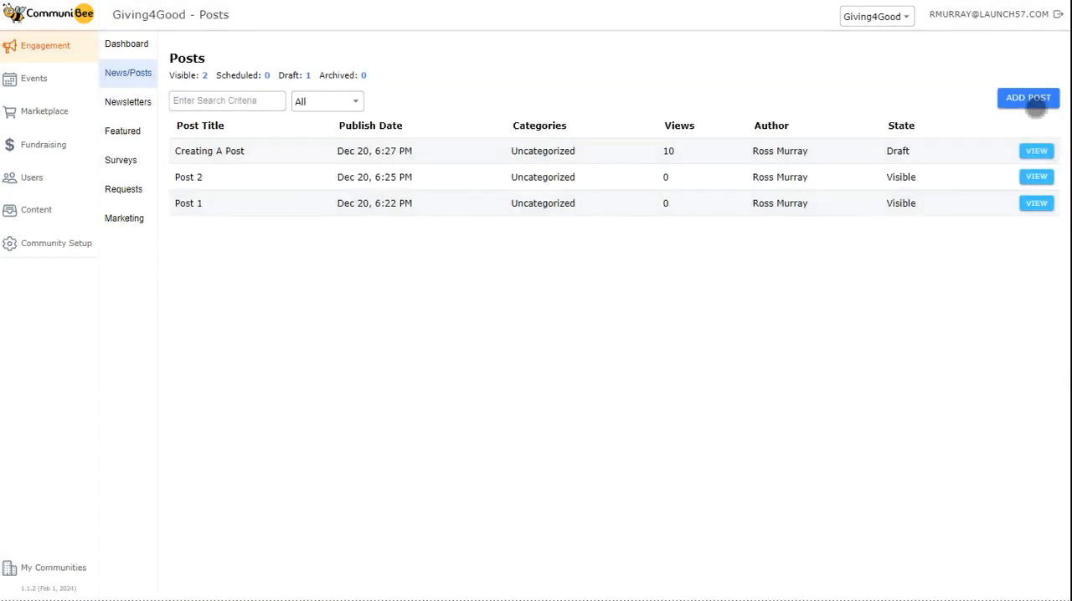
left_click(1033, 101)
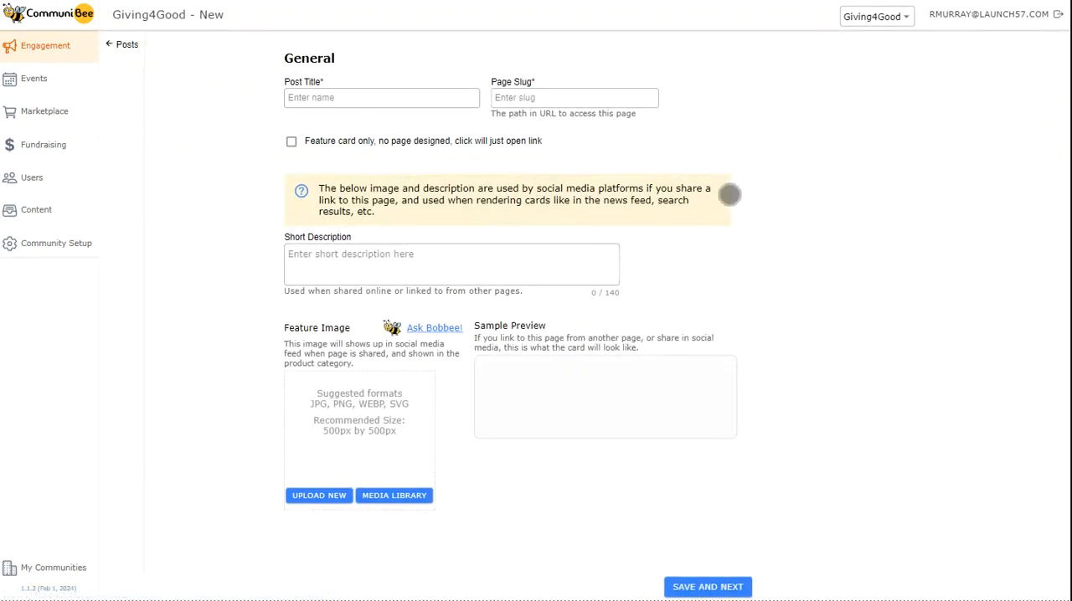